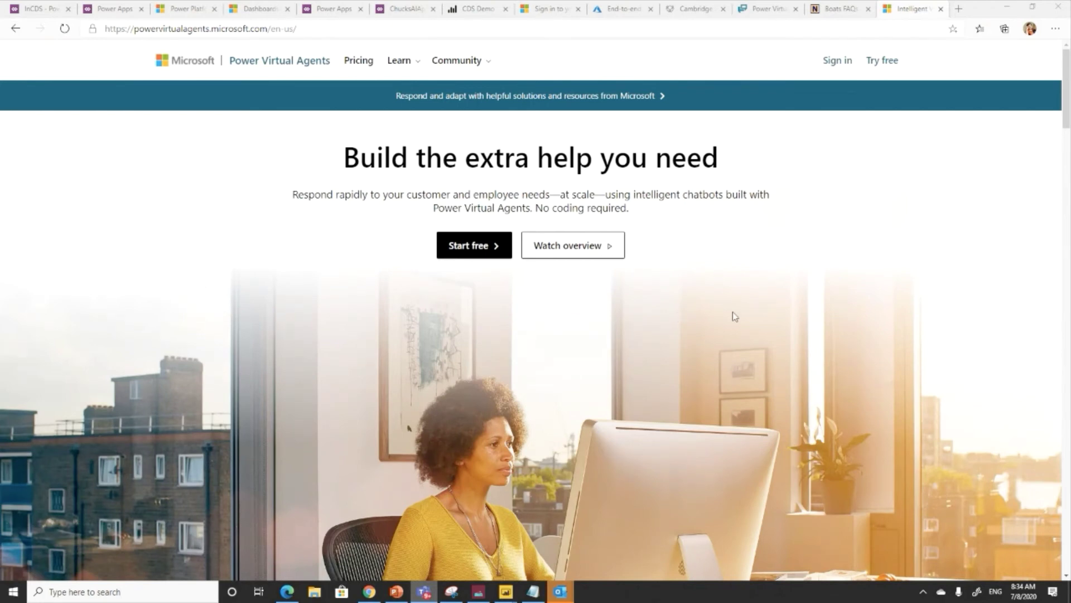
# Step: Sign in to Power Virtual Agents and return to the page where the new bot dialog is open
pyautogui.click(831, 63)
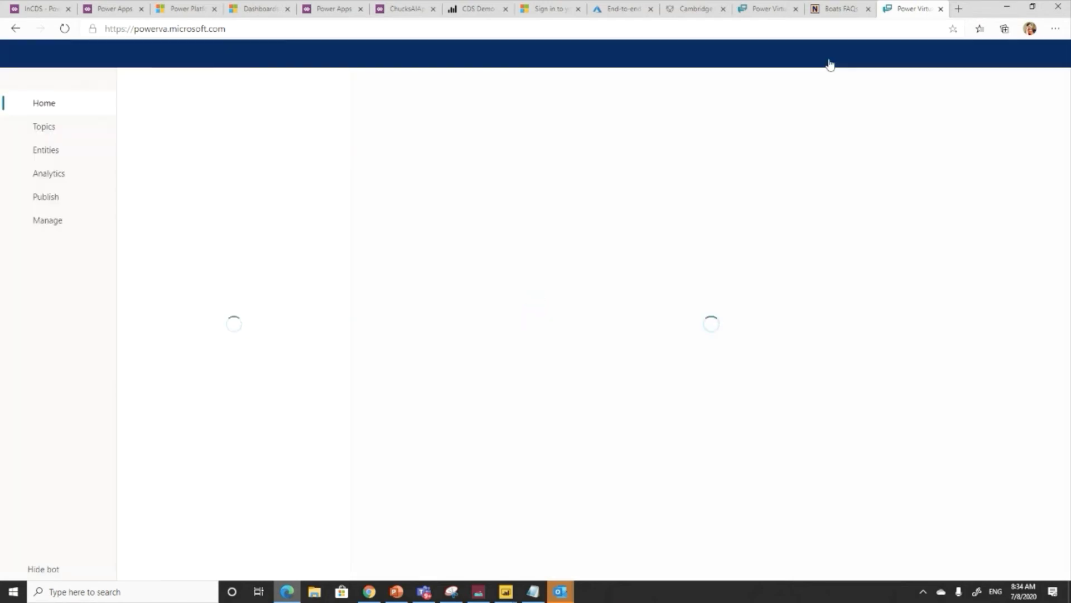
pyautogui.click(766, 12)
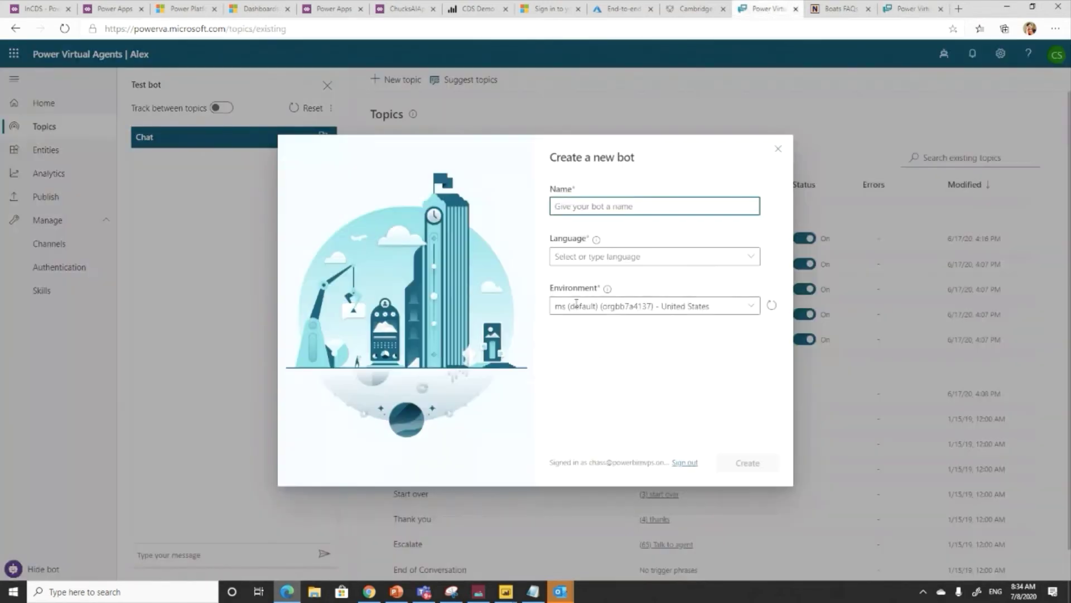
# Step: Read the environment help and browse the languages offered for the new bot
pyautogui.click(607, 288)
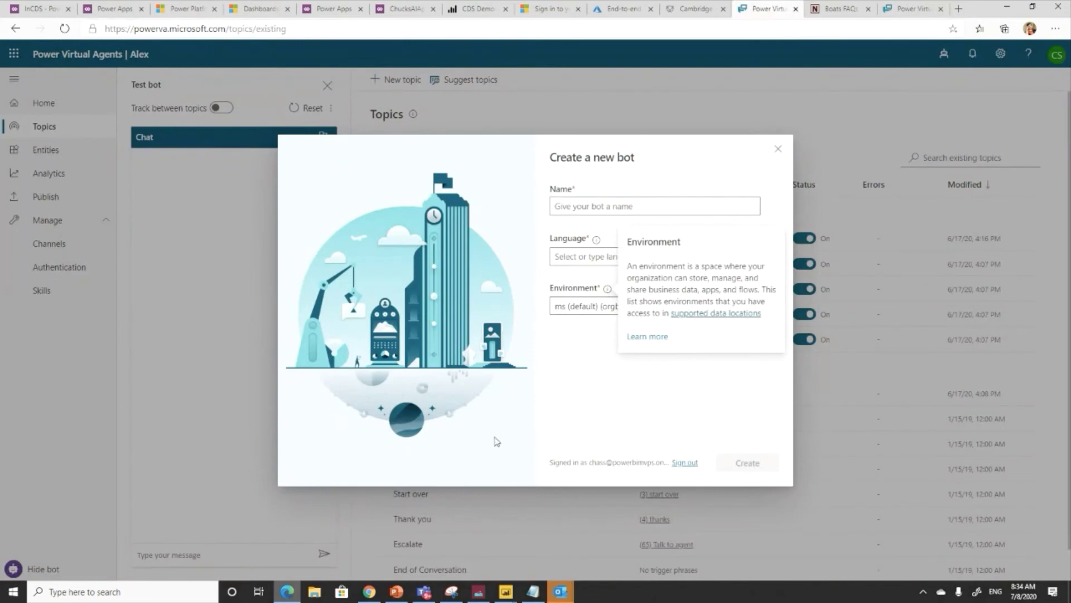
pyautogui.click(568, 398)
pyautogui.click(731, 257)
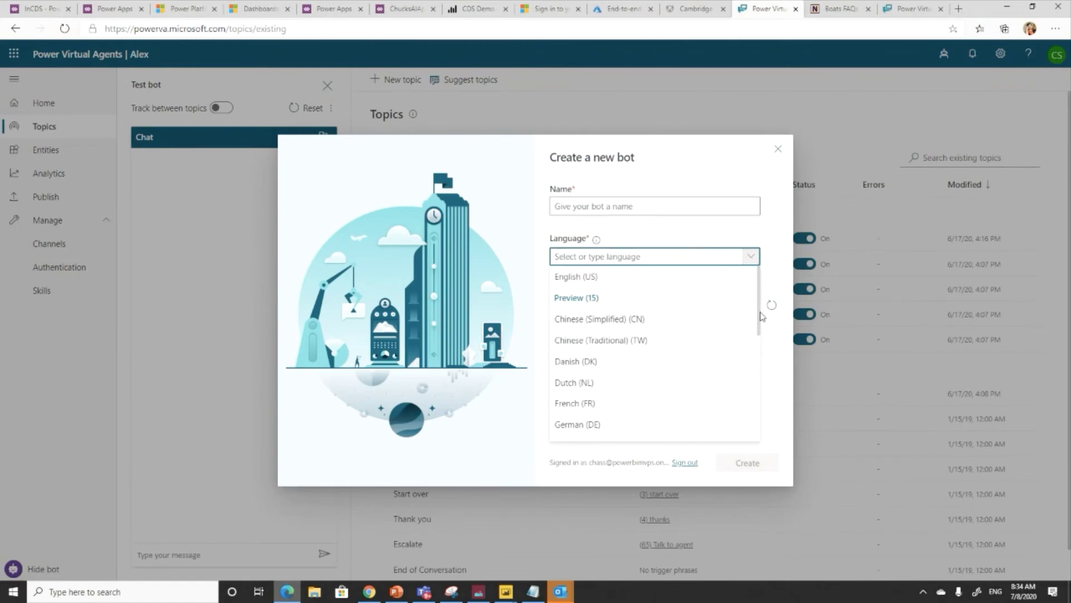
pyautogui.moveTo(761, 316)
pyautogui.mouseDown()
pyautogui.moveTo(763, 434)
pyautogui.moveTo(765, 307)
pyautogui.mouseUp()
pyautogui.moveTo(760, 304)
pyautogui.mouseDown()
pyautogui.moveTo(763, 423)
pyautogui.moveTo(760, 321)
pyautogui.mouseUp()
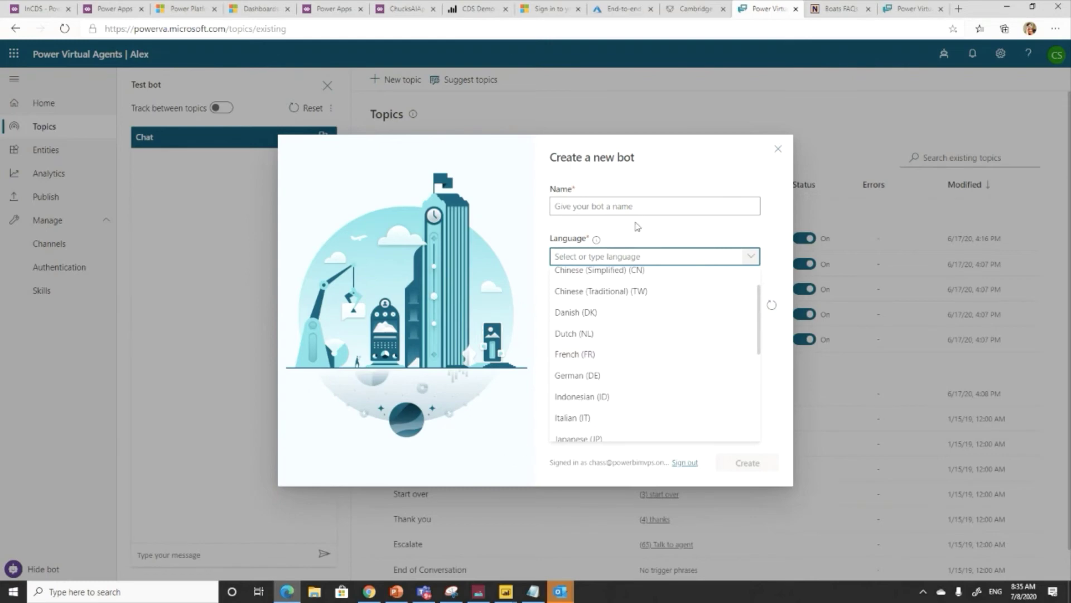
# Step: Name the new bot BoatBot and set its language to English (US)
pyautogui.click(630, 204)
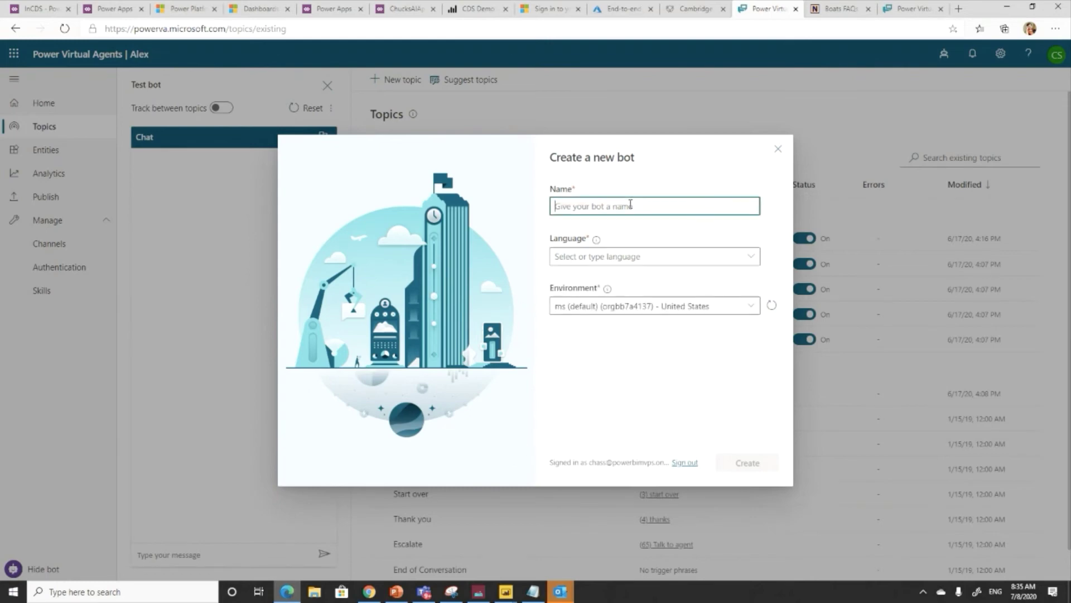
pyautogui.write('Boatbot')
pyautogui.press('Left')
pyautogui.press('Left')
pyautogui.press('BackSpace')
pyautogui.write('B')
pyautogui.click(646, 249)
pyautogui.click(588, 277)
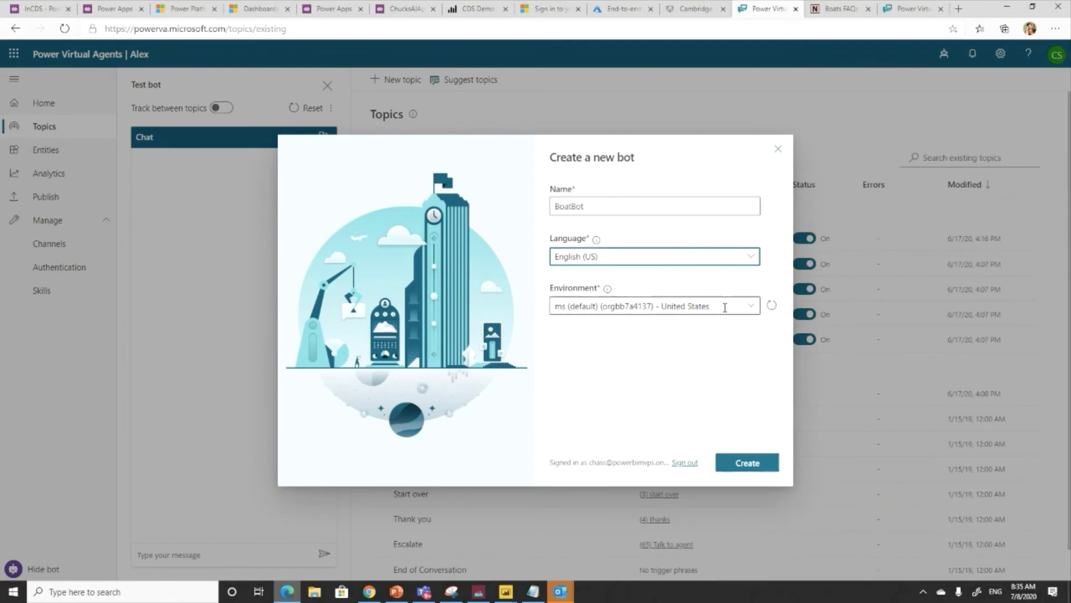
# Step: Check the available environments, keep ms (default), and create the bot
pyautogui.click(755, 310)
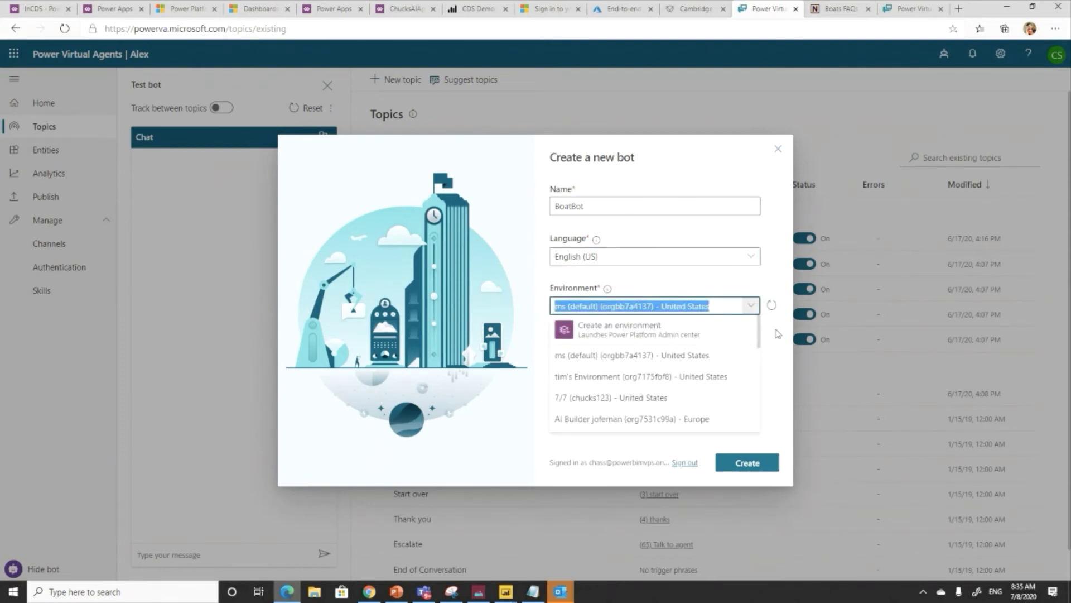
pyautogui.press('Escape')
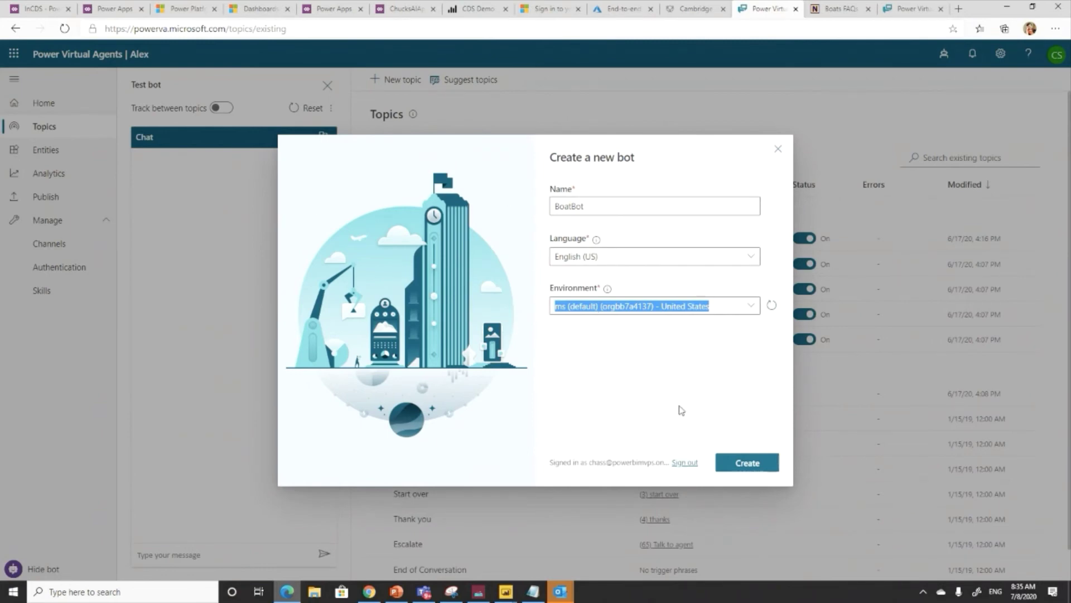
pyautogui.click(755, 465)
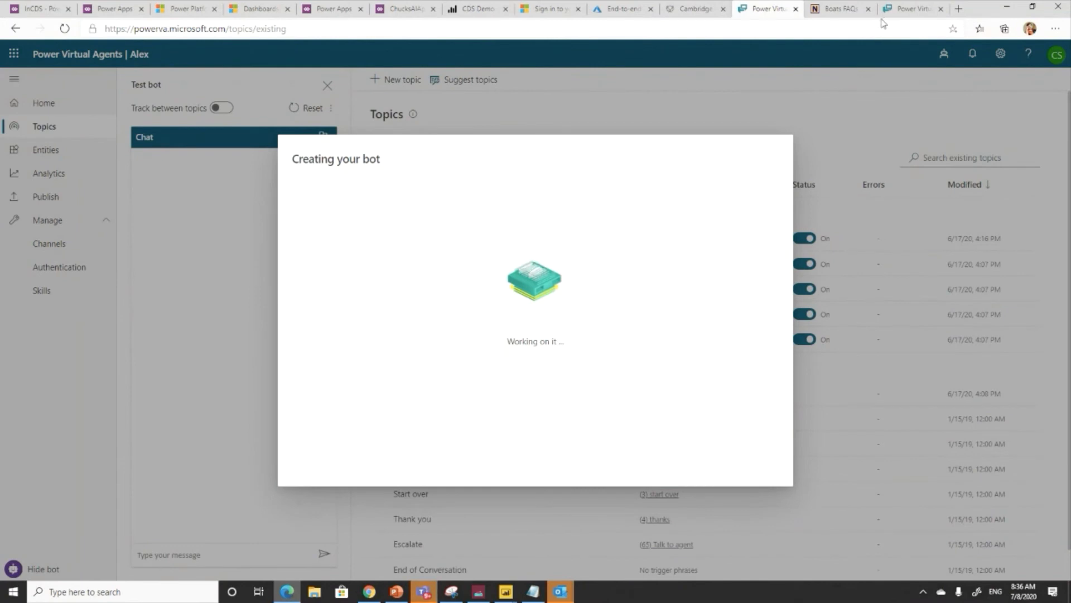
# Step: Switch to the home page of the existing Alex bot and open its greeting for customization
pyautogui.click(910, 10)
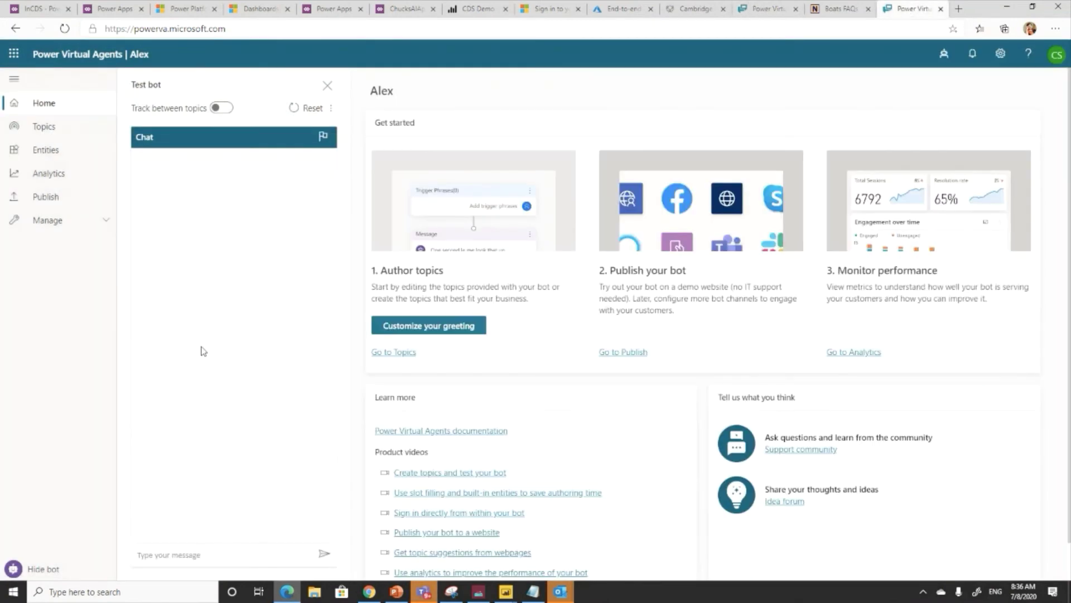
pyautogui.moveTo(401, 96); pyautogui.dragTo(367, 93)
pyautogui.click(449, 326)
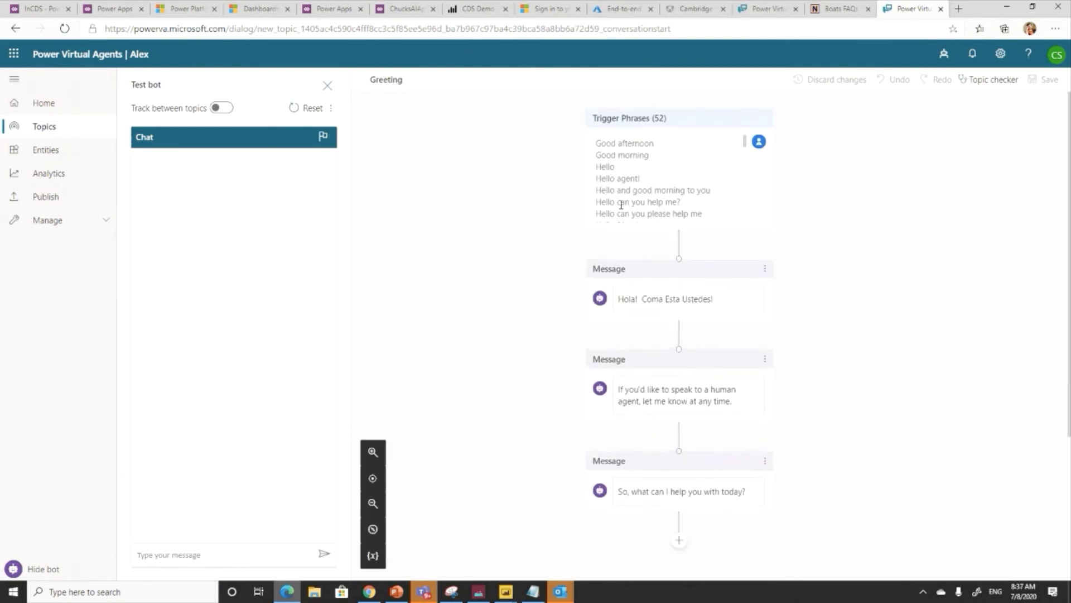
# Step: Replace the first greeting message with "Hello I am your boat bot and i can help you with boat stuff!"
pyautogui.tripleClick(731, 300)
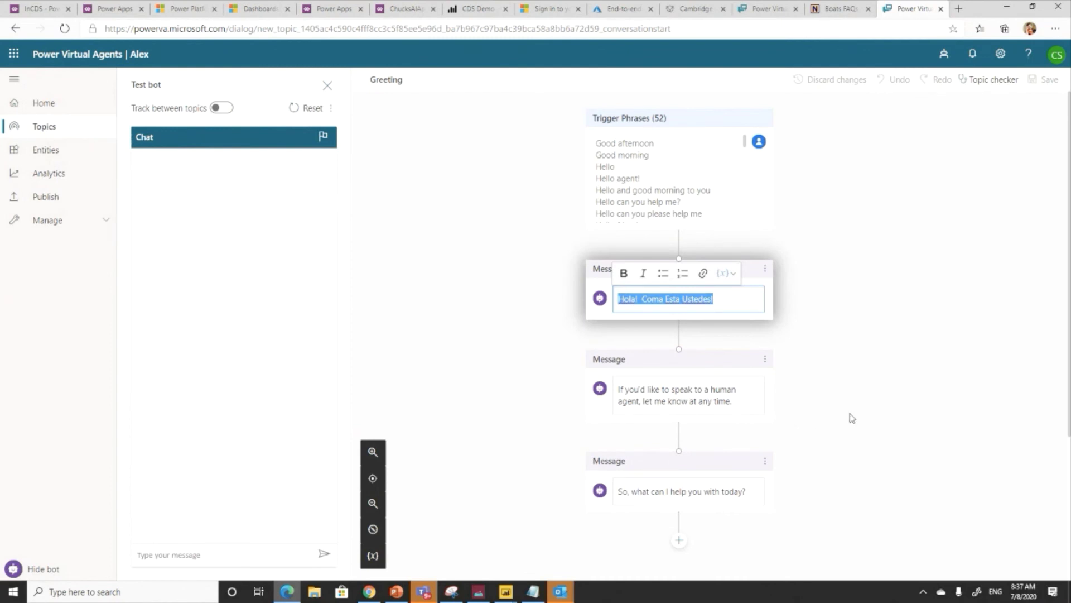
pyautogui.write('He')
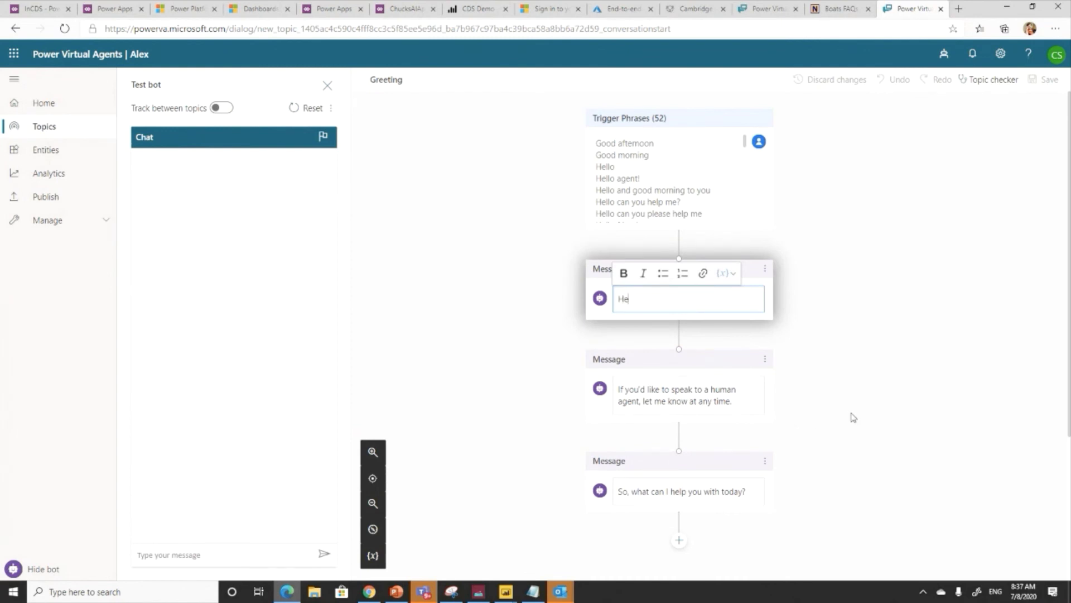
pyautogui.write('llo I am ')
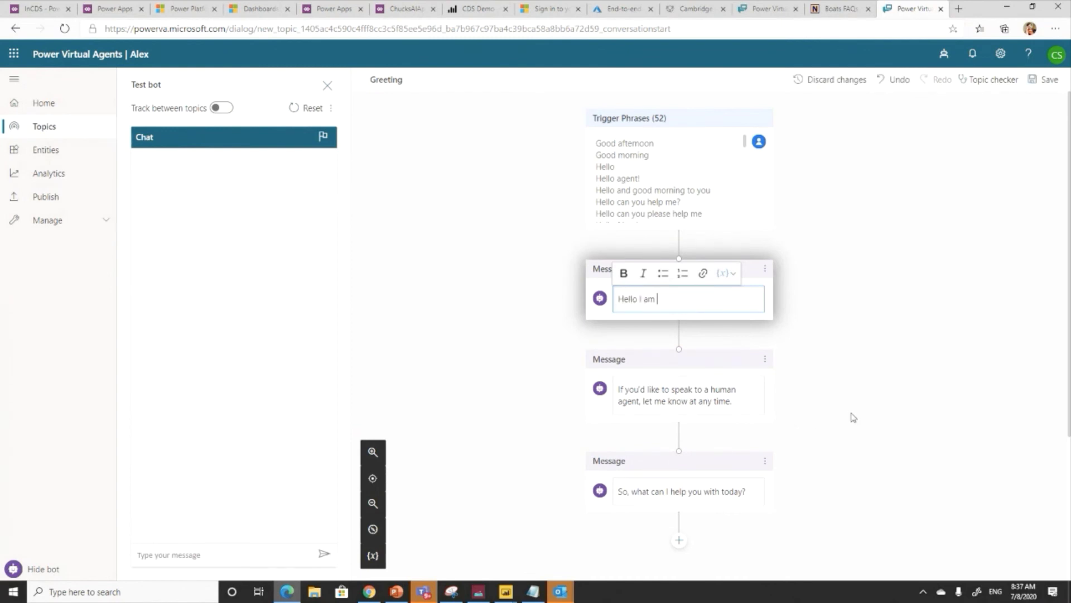
pyautogui.write('your boat bot and i can ho')
pyautogui.write('lp you with ')
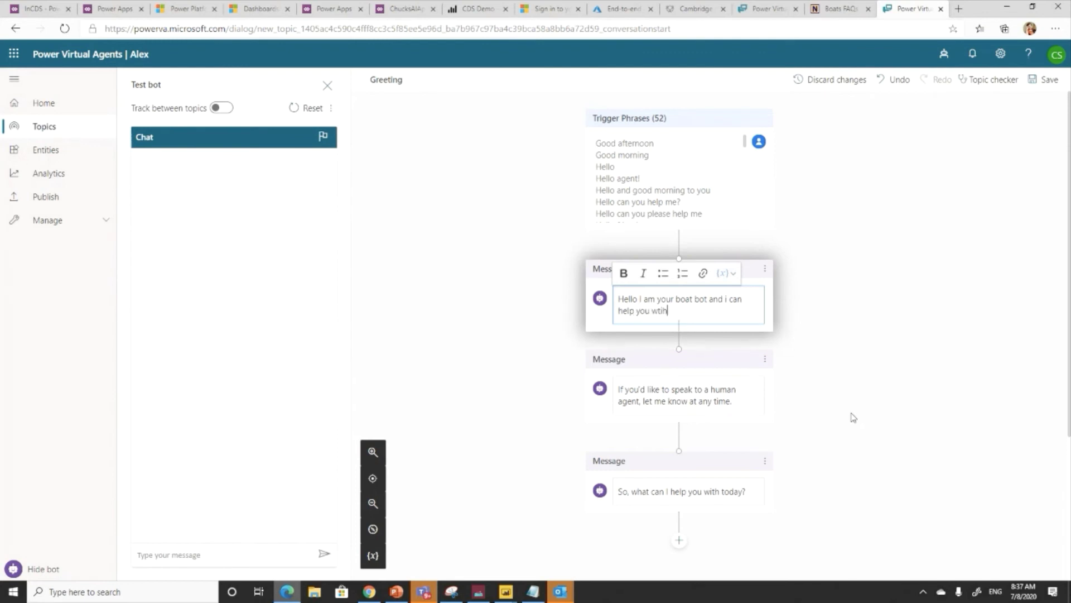
pyautogui.write('bo')
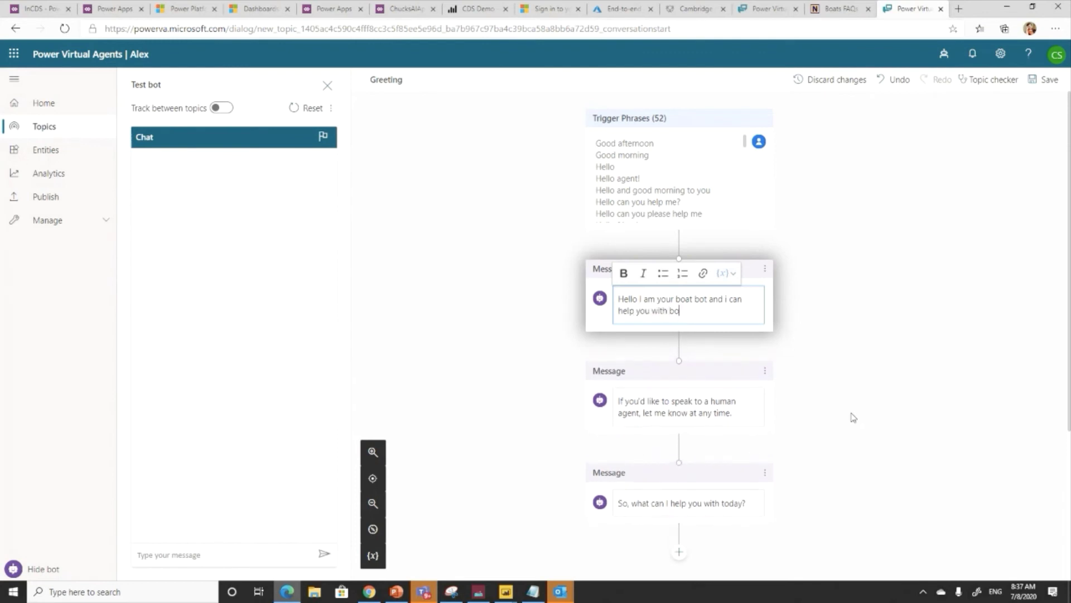
pyautogui.write('at stuff!')
pyautogui.click(861, 352)
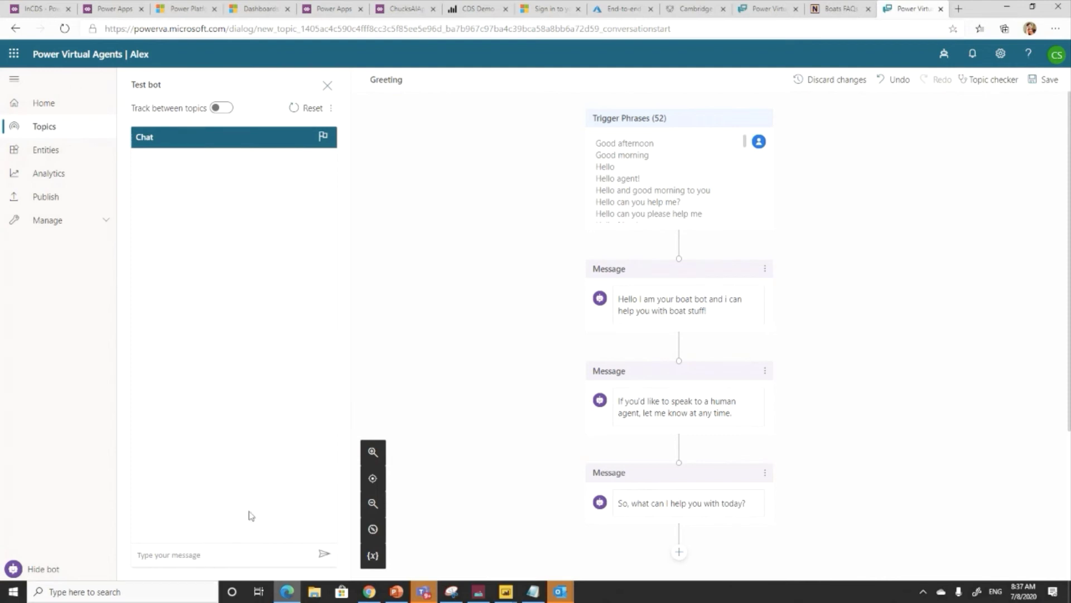
# Step: Send "Hello" to the bot in the test chat, and save the Greeting topic
pyautogui.click(191, 546)
pyautogui.write('Hell')
pyautogui.click(324, 554)
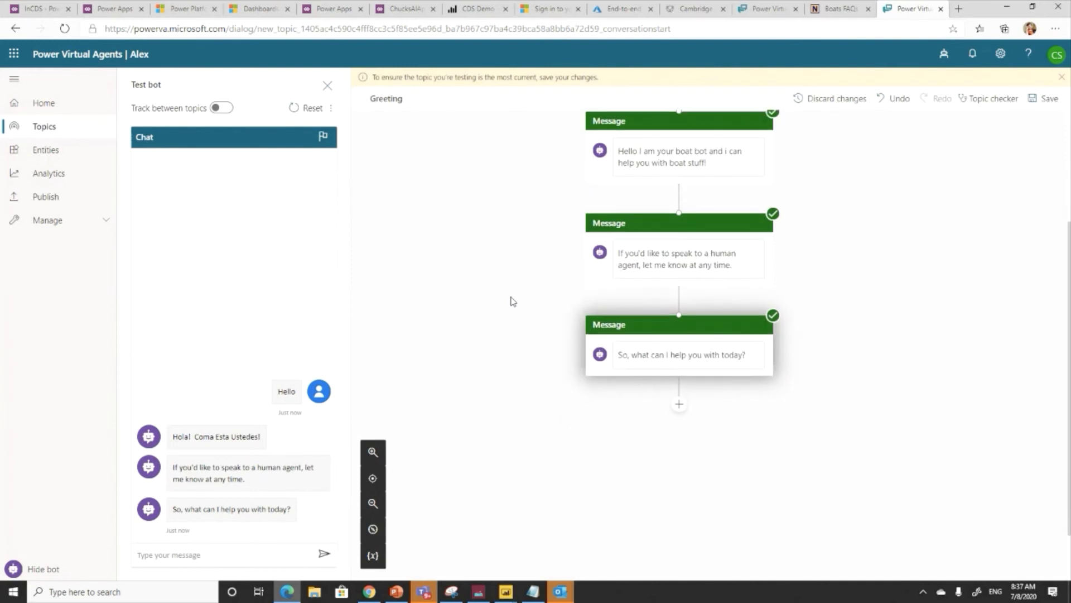
pyautogui.click(1047, 101)
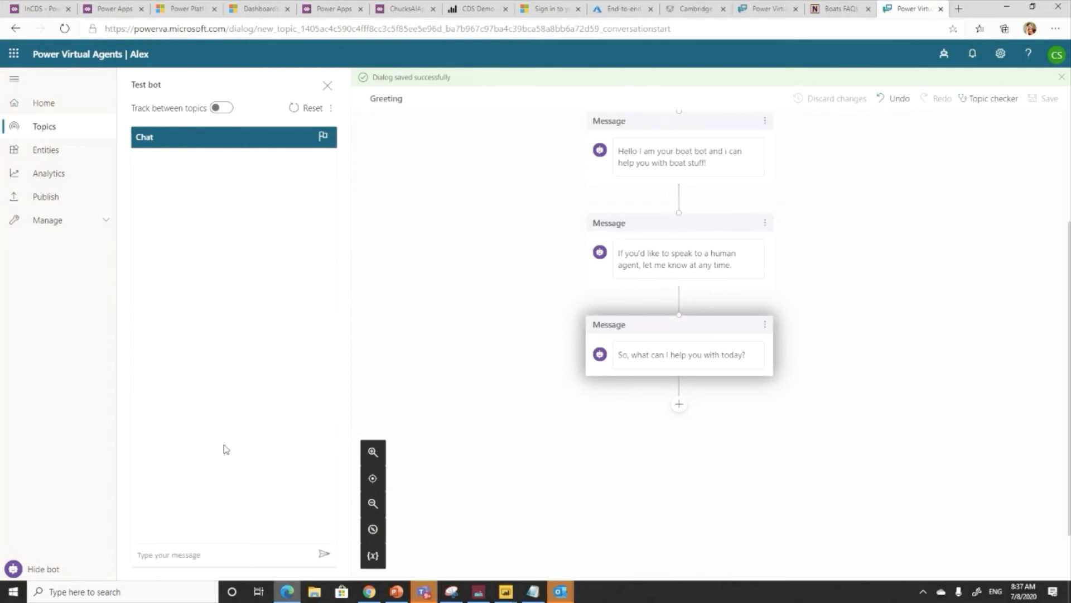
# Step: Start suggesting topics from the topics list and look over the NADAguides boats FAQ page as the source
pyautogui.click(43, 128)
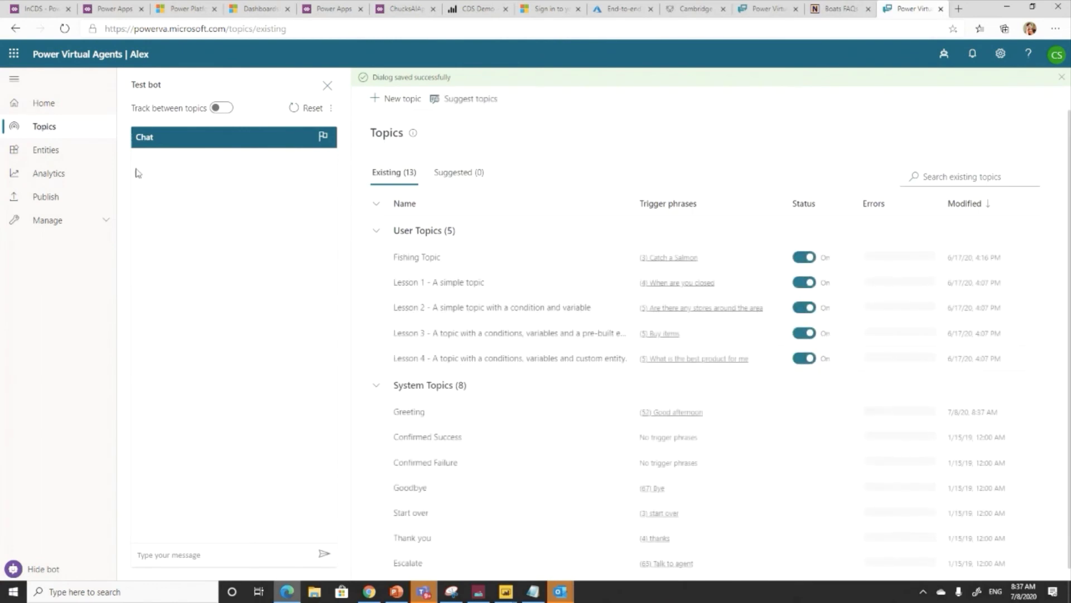
pyautogui.click(459, 99)
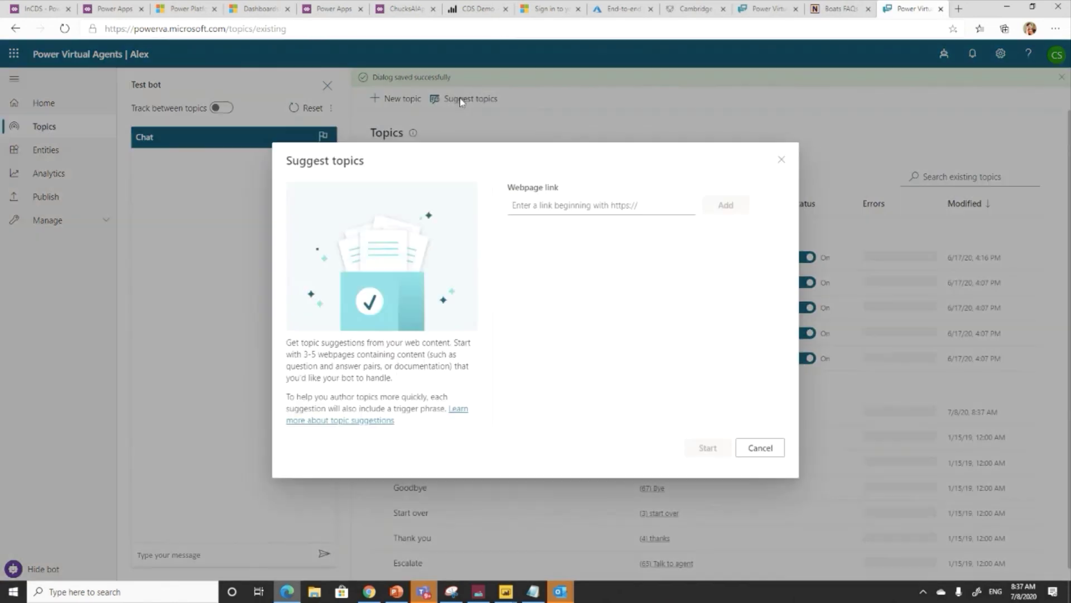
pyautogui.click(836, 15)
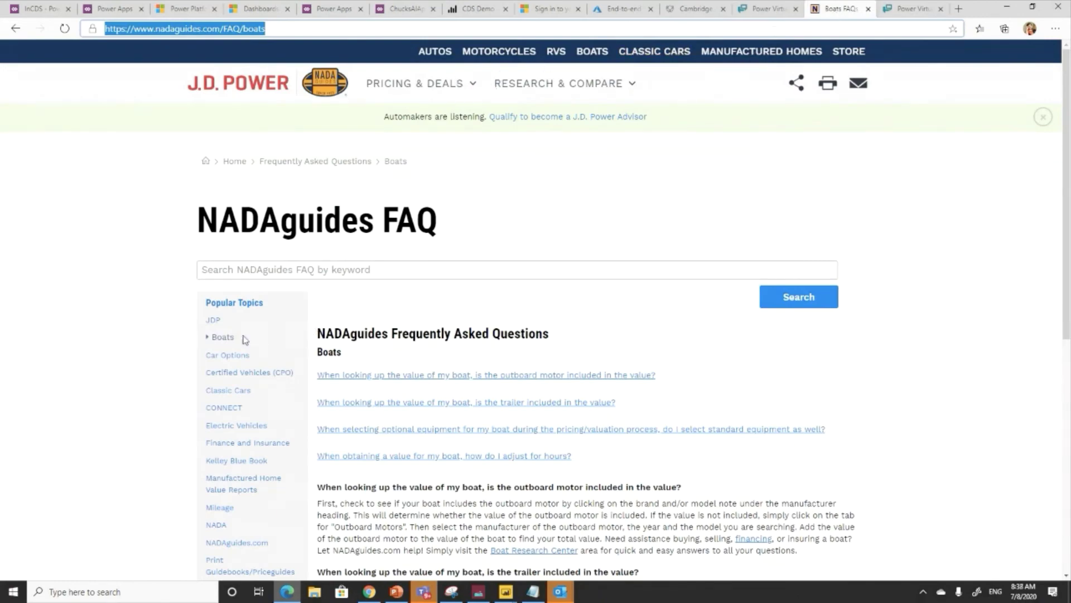
pyautogui.scroll(-4, 262, 363)
pyautogui.scroll(3, 270, 373)
pyautogui.scroll(-4, 270, 370)
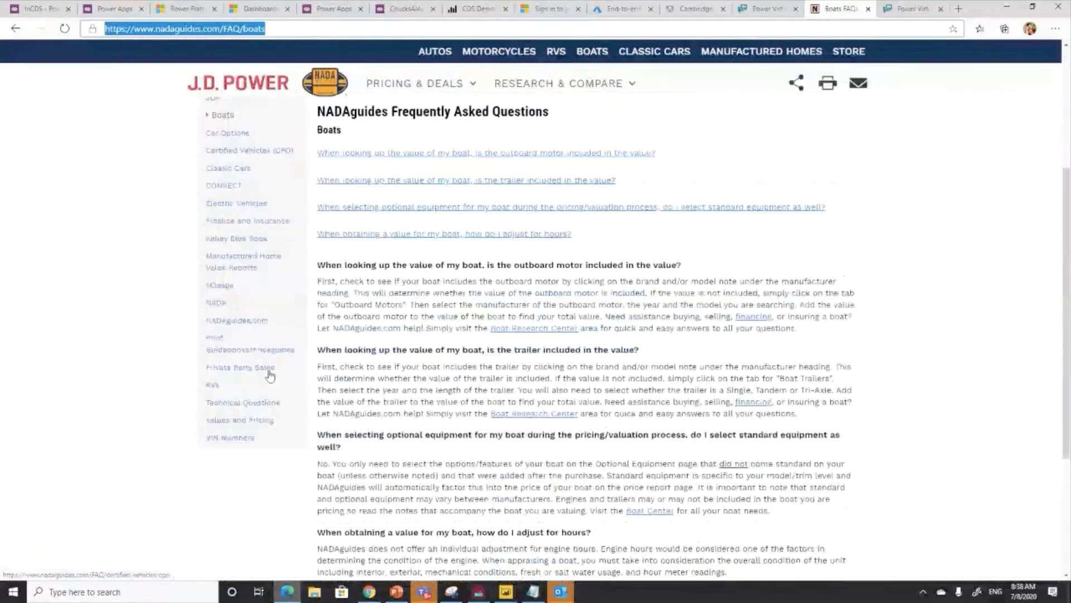
pyautogui.scroll(10, 677, 249)
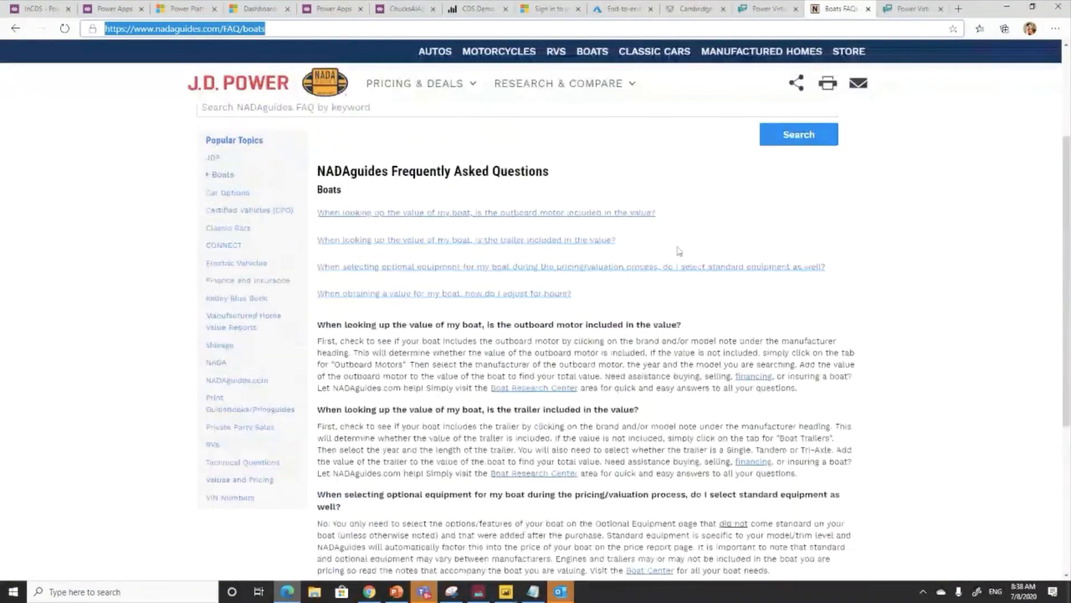
pyautogui.click(907, 15)
pyautogui.click(567, 205)
pyautogui.write('https://www.nadaguides.com/FAQ/boats')
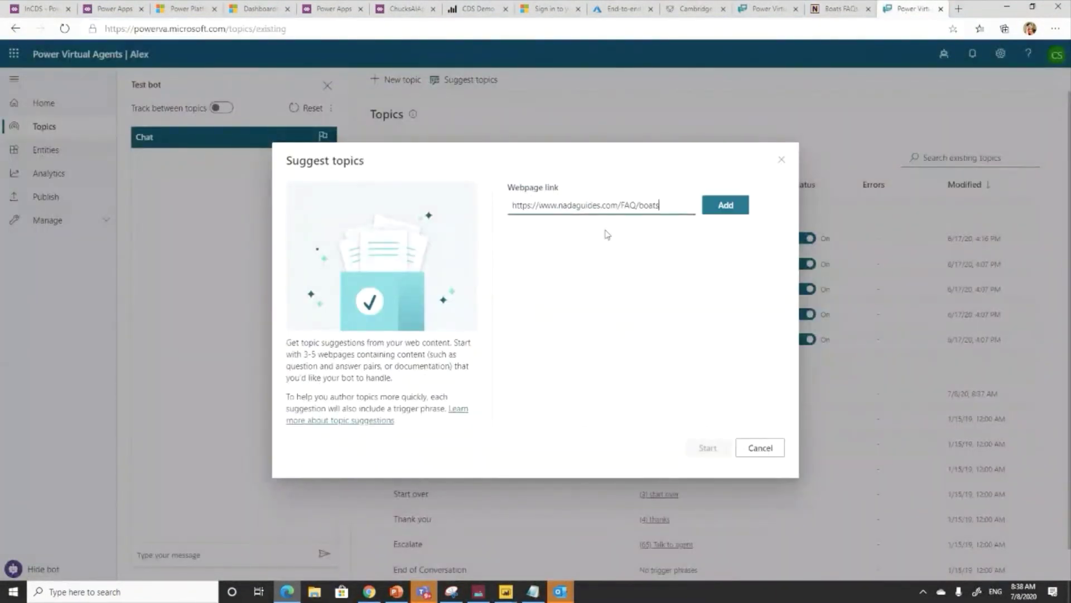
pyautogui.click(723, 216)
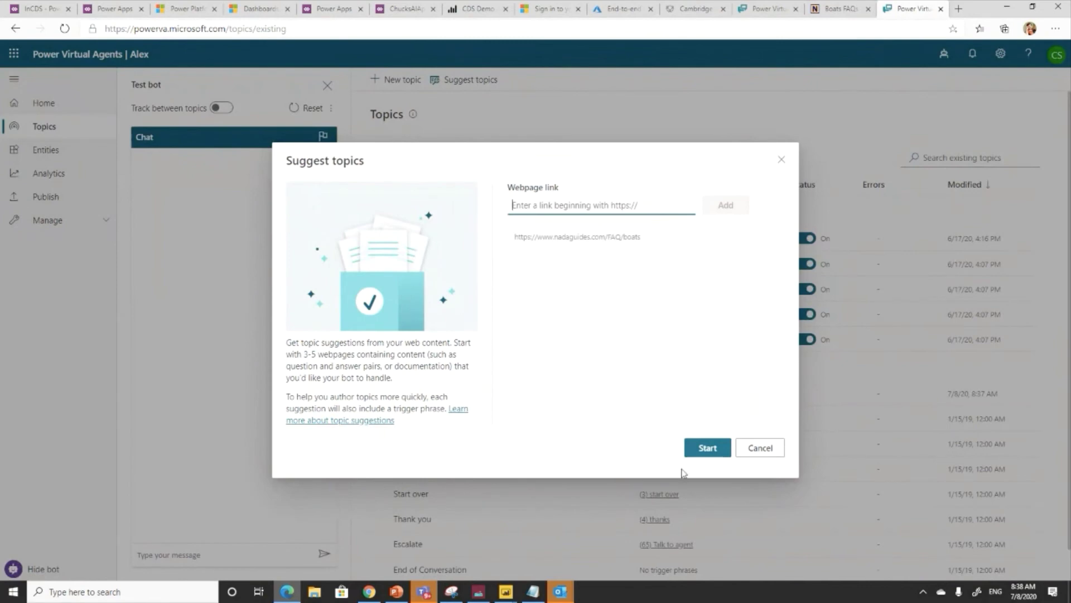
pyautogui.click(707, 448)
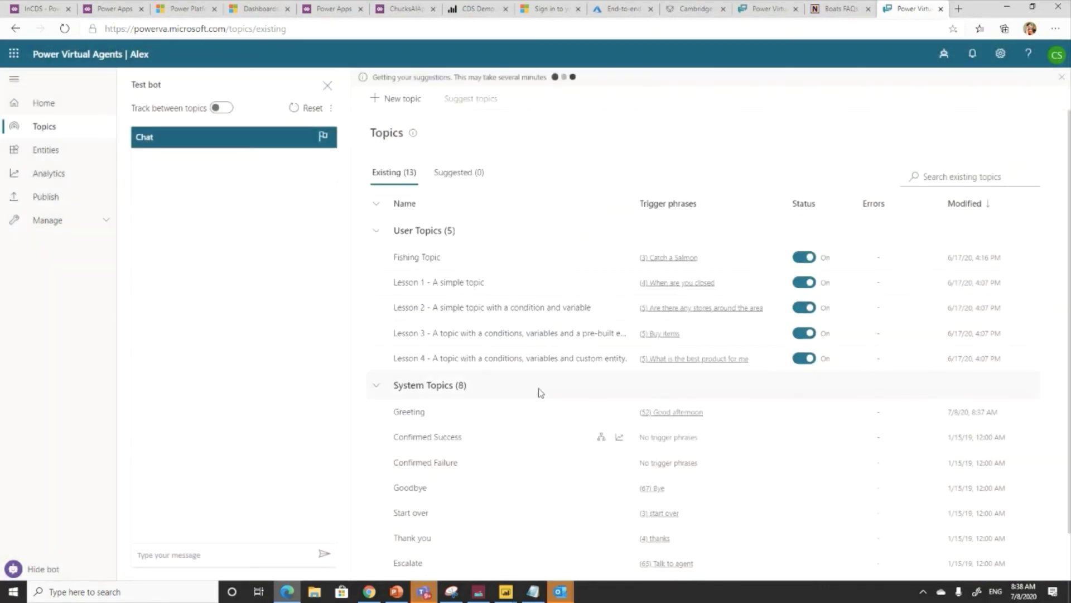
# Step: Create a new topic named "Type of Boat?" with the trigger phrase "What type of boat should i get?"
pyautogui.click(397, 106)
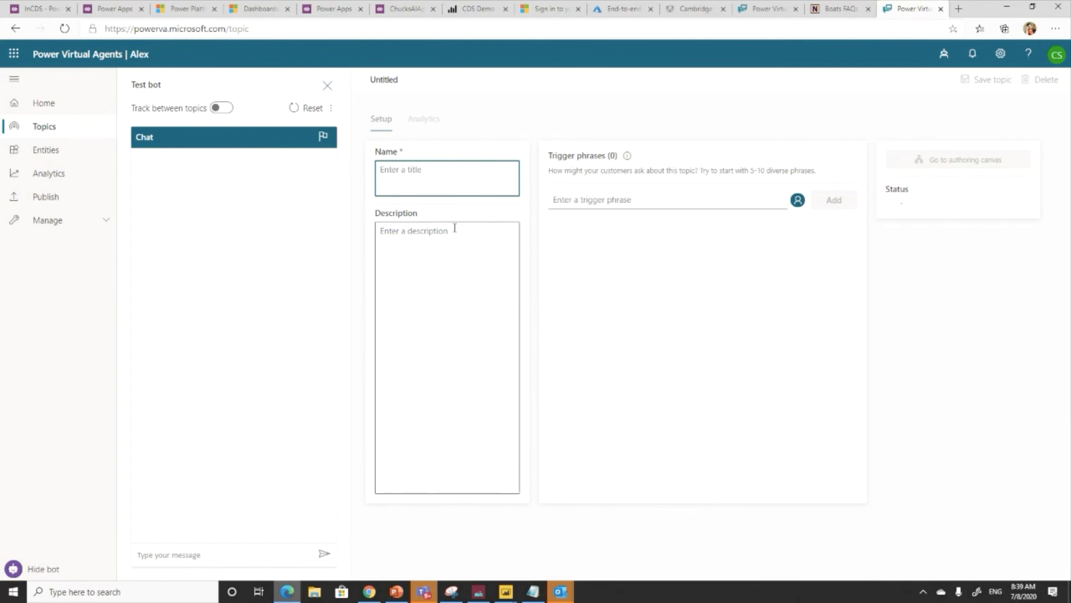
pyautogui.write('Type of Boat?')
pyautogui.click(634, 201)
pyautogui.write('What typ')
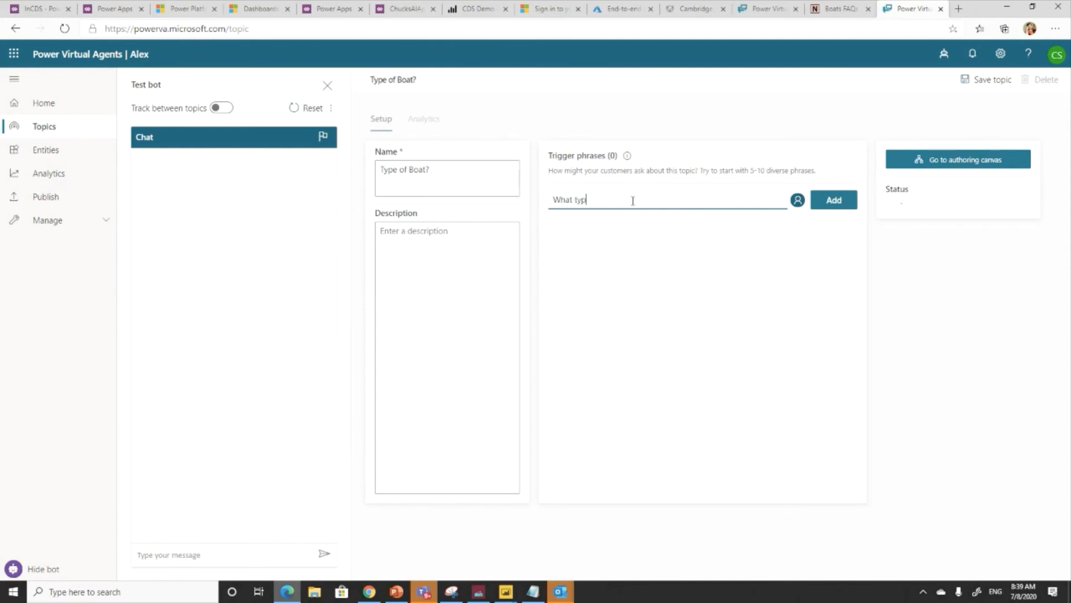
pyautogui.write('e of boat should i get?')
pyautogui.click(848, 208)
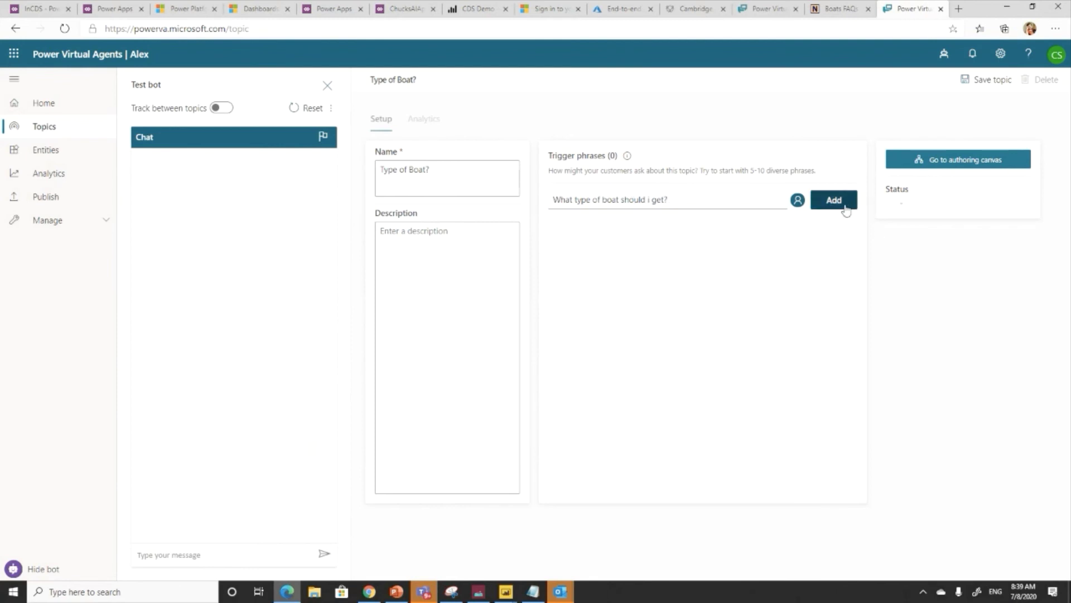
# Step: Add "Should i get a fiberglass boat?" as a second trigger phrase for the topic
pyautogui.write('Should')
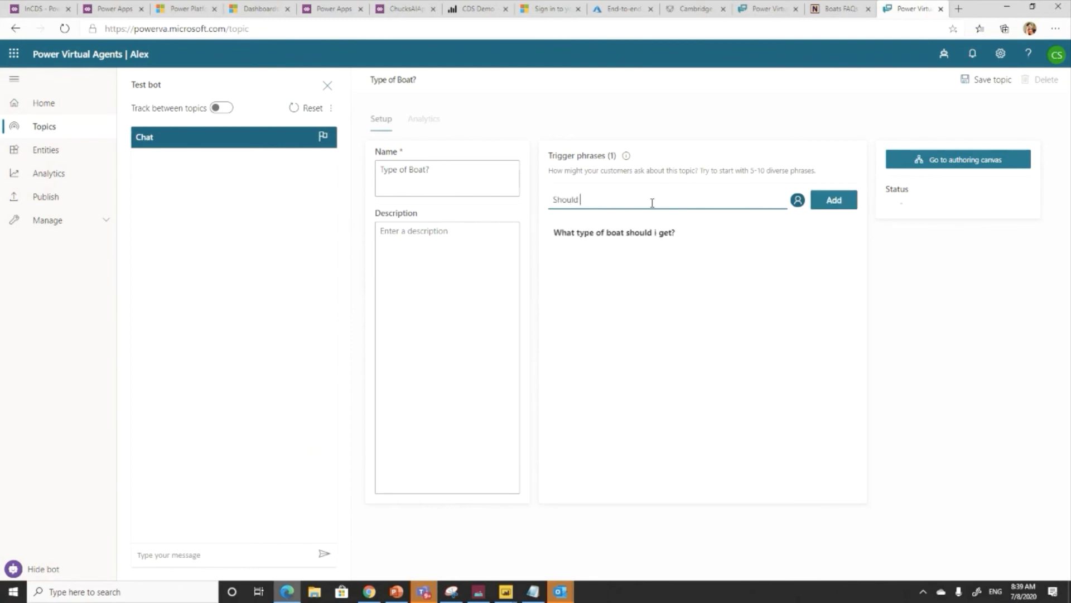
pyautogui.write(' i get a fiberglass boat?')
pyautogui.hotkey('ctrl', 'a')
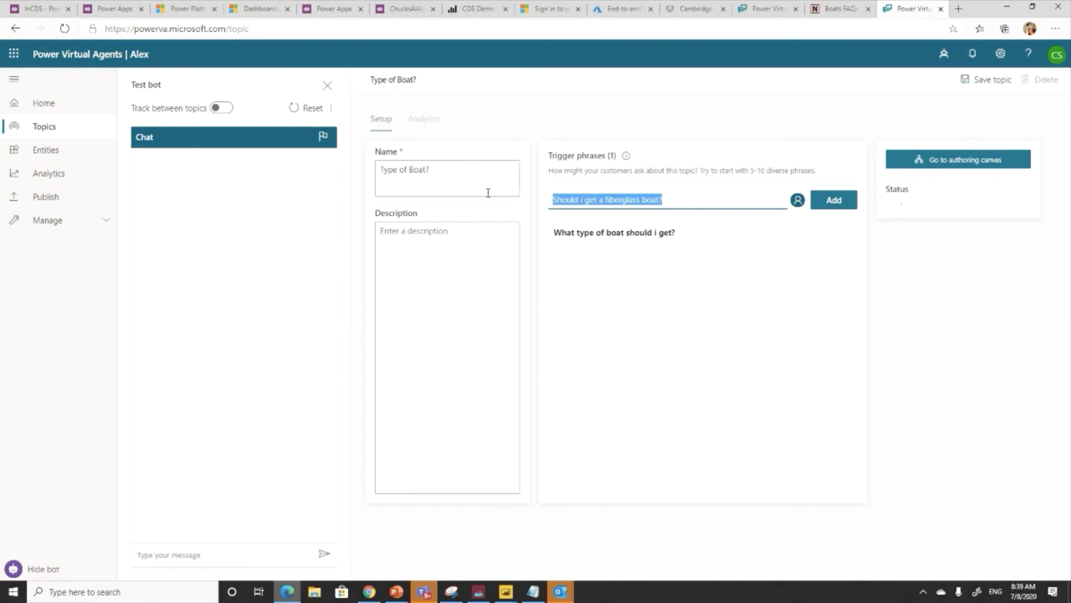
pyautogui.hotkey('ctrl', 'x')
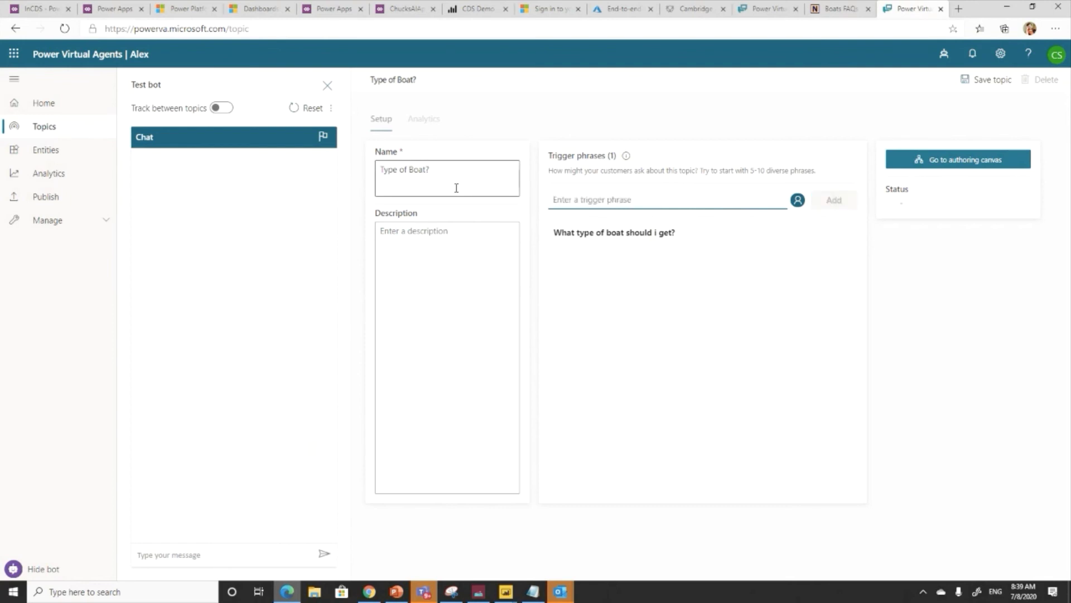
pyautogui.hotkey('ctrl', 'z')
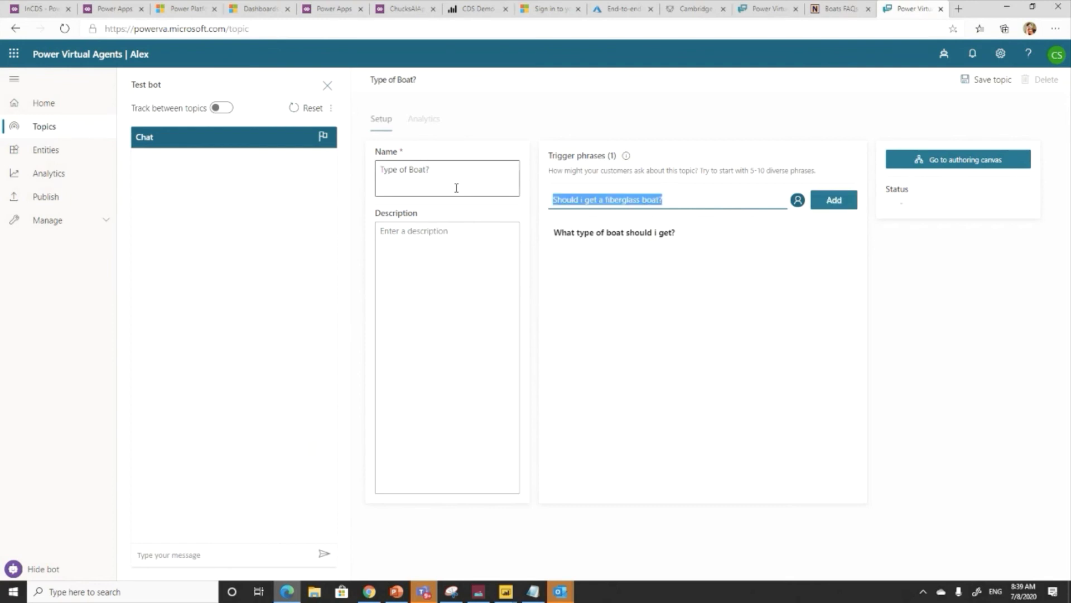
pyautogui.click(821, 200)
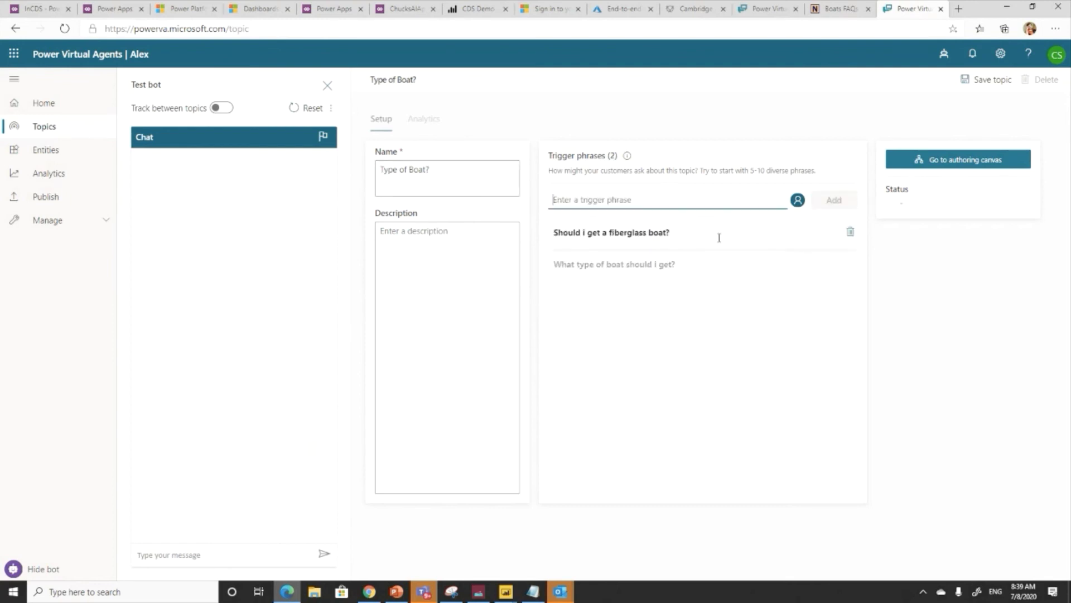
# Step: Add the trigger phrase "Should i get a WOOD boat?" by adapting a copy of the fiberglass phrase
pyautogui.hotkey('ctrl', 'v')
pyautogui.moveTo(641, 200); pyautogui.dragTo(602, 199)
pyautogui.write('WOOD')
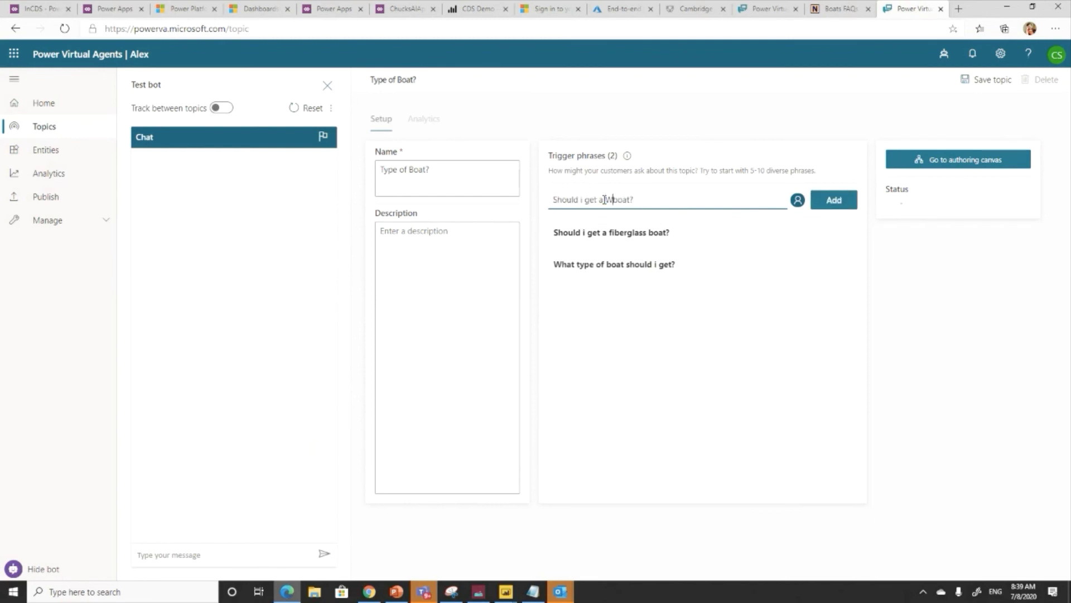
pyautogui.click(854, 208)
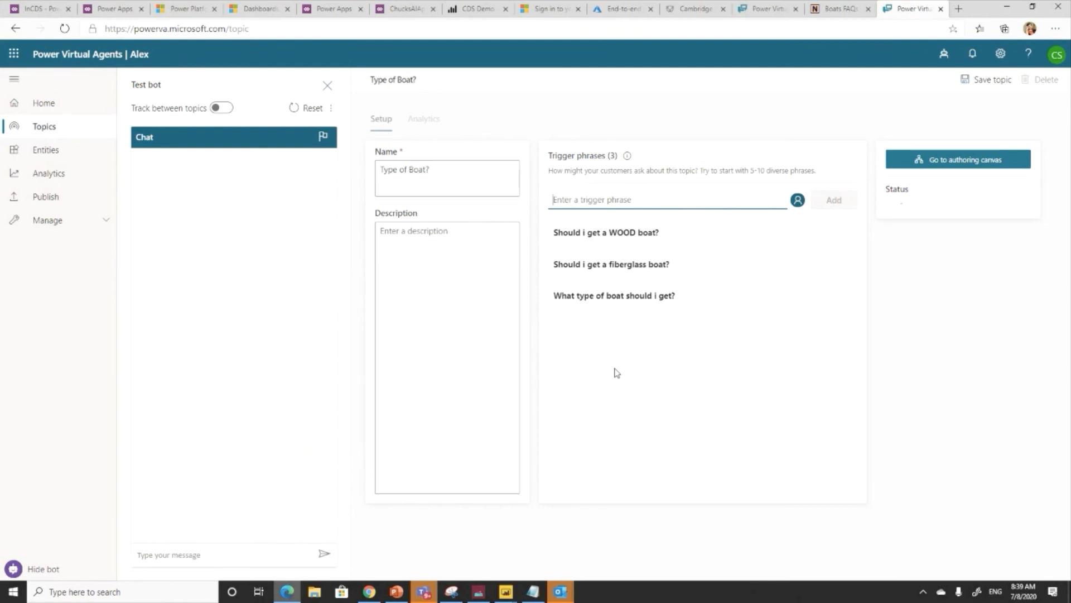
# Step: Open the topic's authoring canvas and write "i can help you with this!" as the first message
pyautogui.click(974, 162)
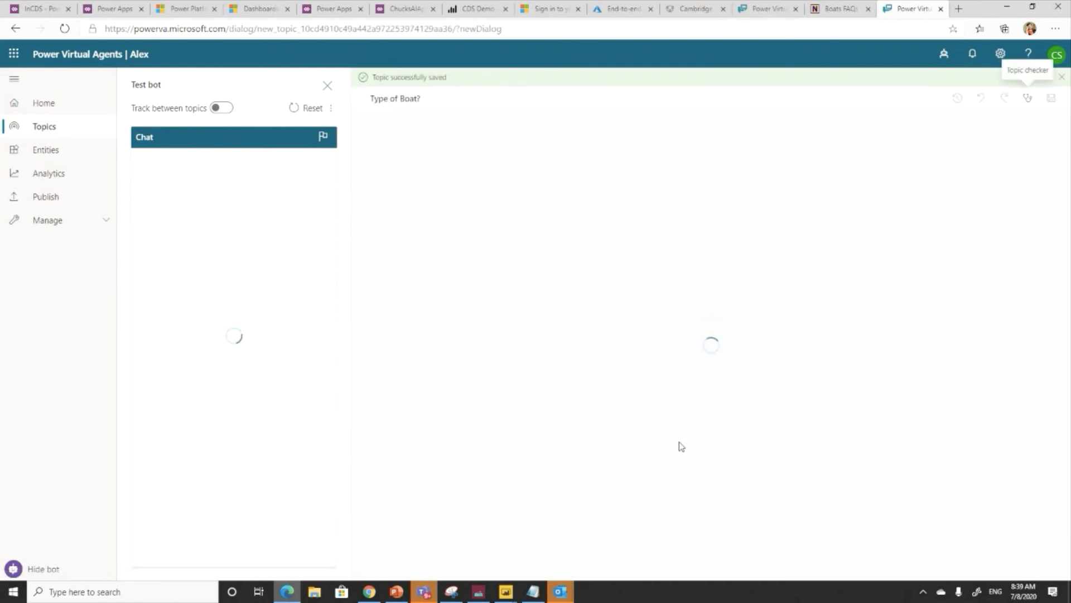
pyautogui.click(660, 270)
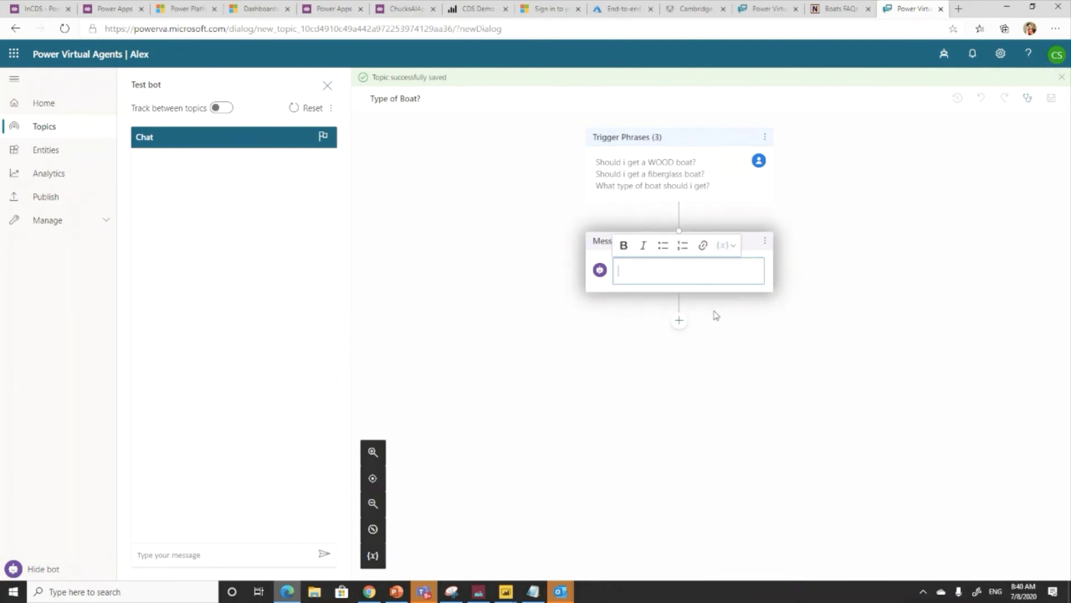
pyautogui.write('i can help you with this')
# Step: Add a question node below the message that asks "Where are you going to use your boat?"
pyautogui.click(680, 322)
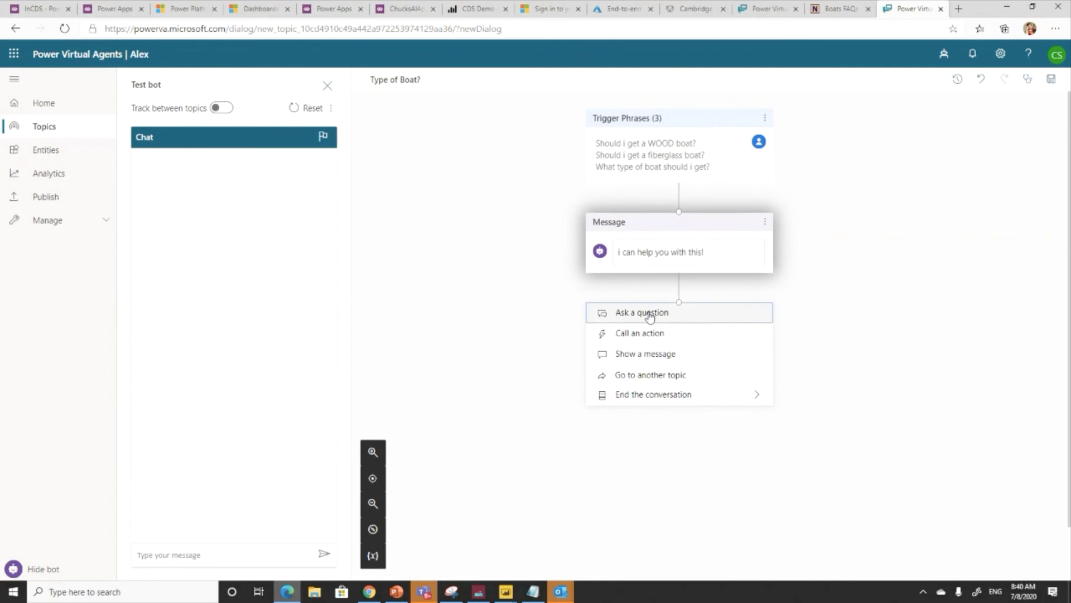
pyautogui.click(646, 313)
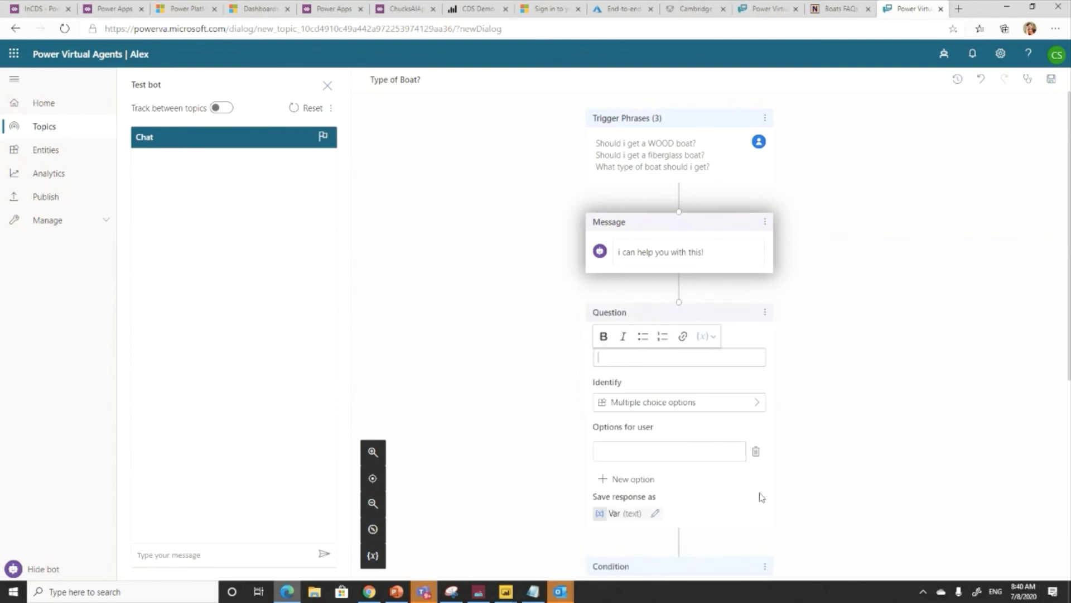
pyautogui.write('ARe you ')
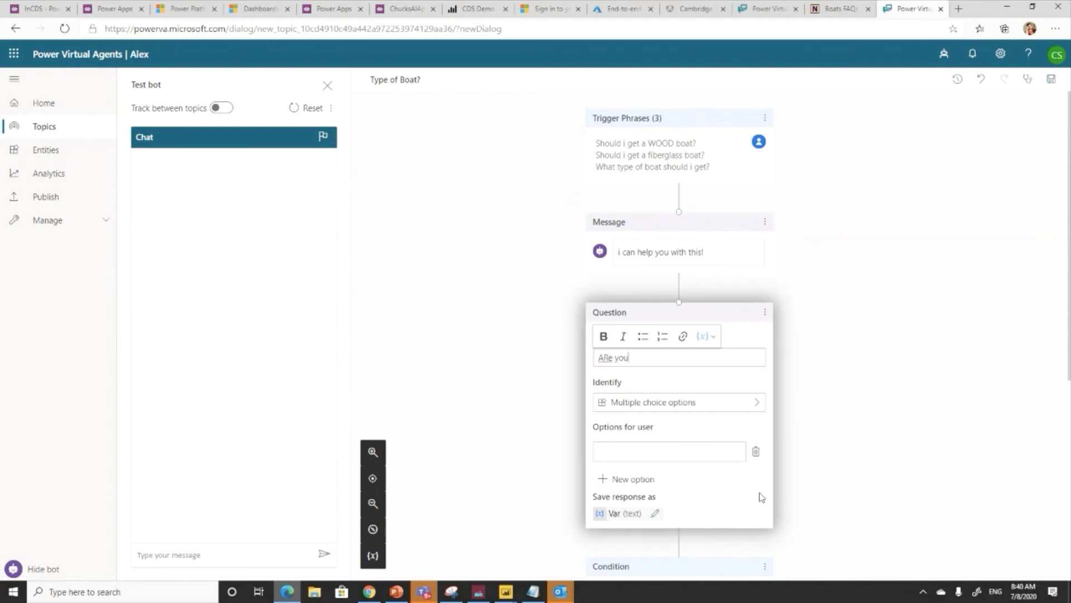
pyautogui.write('going to use your boat?')
pyautogui.press('Left')
pyautogui.press('Left')
pyautogui.press('Left')
pyautogui.press('Left')
pyautogui.press('Left')
pyautogui.press('BackSpace')
pyautogui.press('BackSpace')
pyautogui.write('Where')
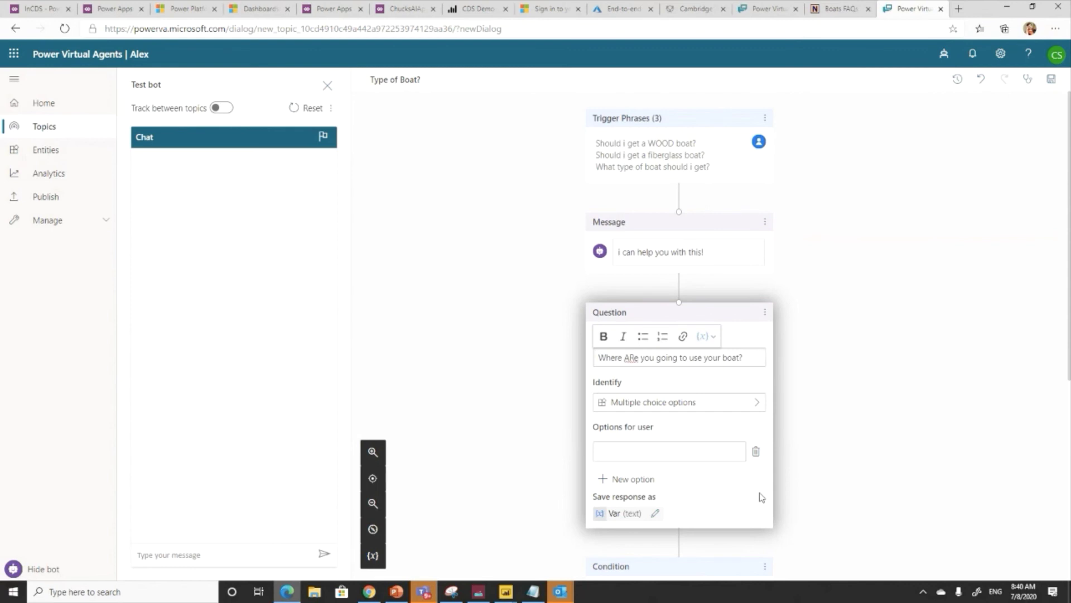
pyautogui.write(' ar')
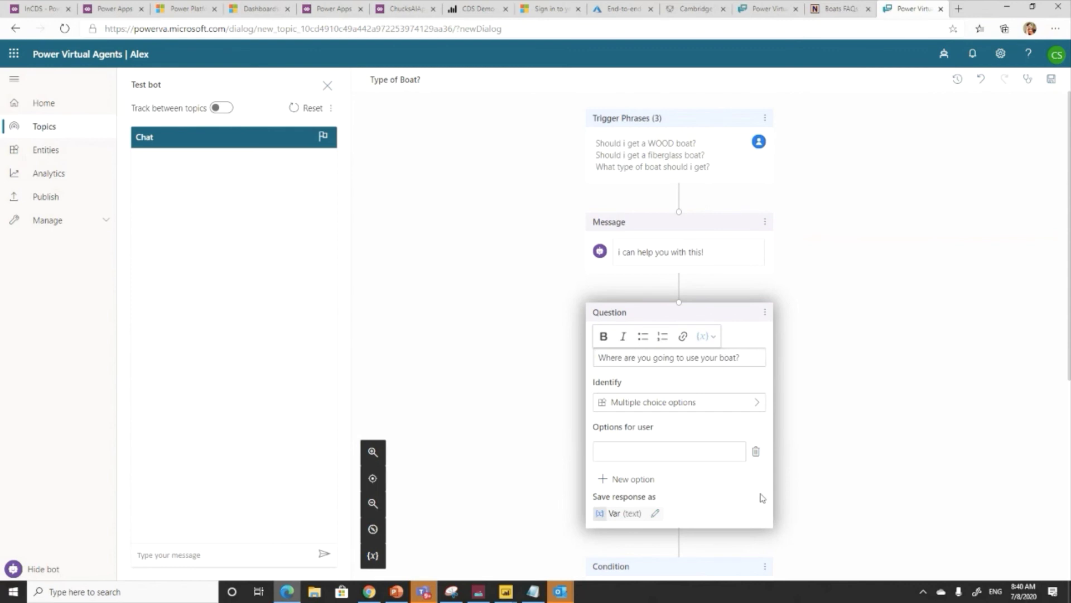
# Step: Give the question the two multiple choice options "Salt water" and "Fresh Water"
pyautogui.click(629, 441)
pyautogui.write('Salt water')
pyautogui.press('Return')
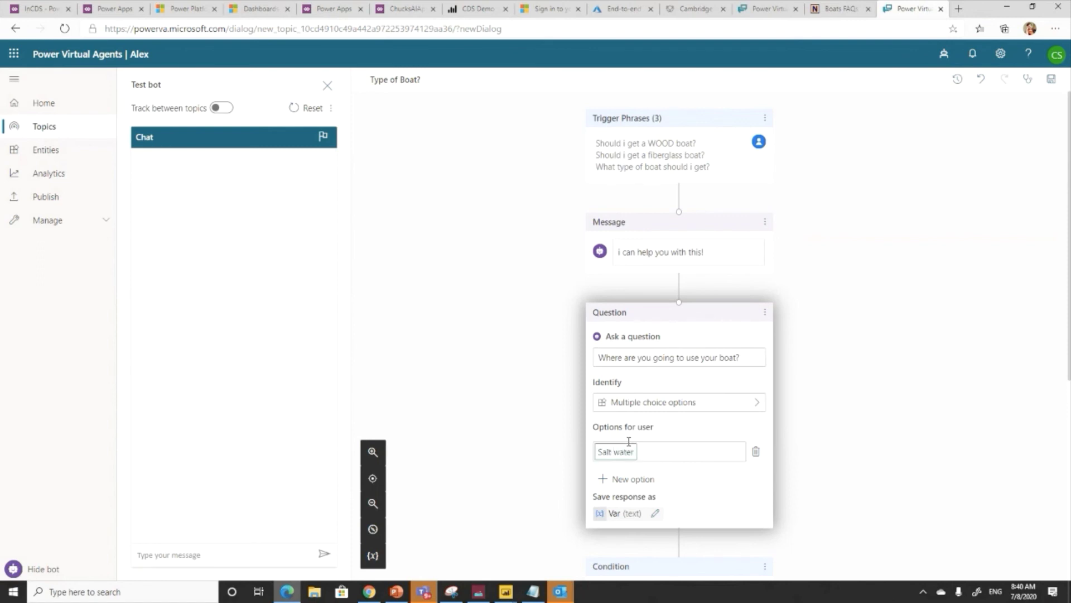
pyautogui.click(618, 479)
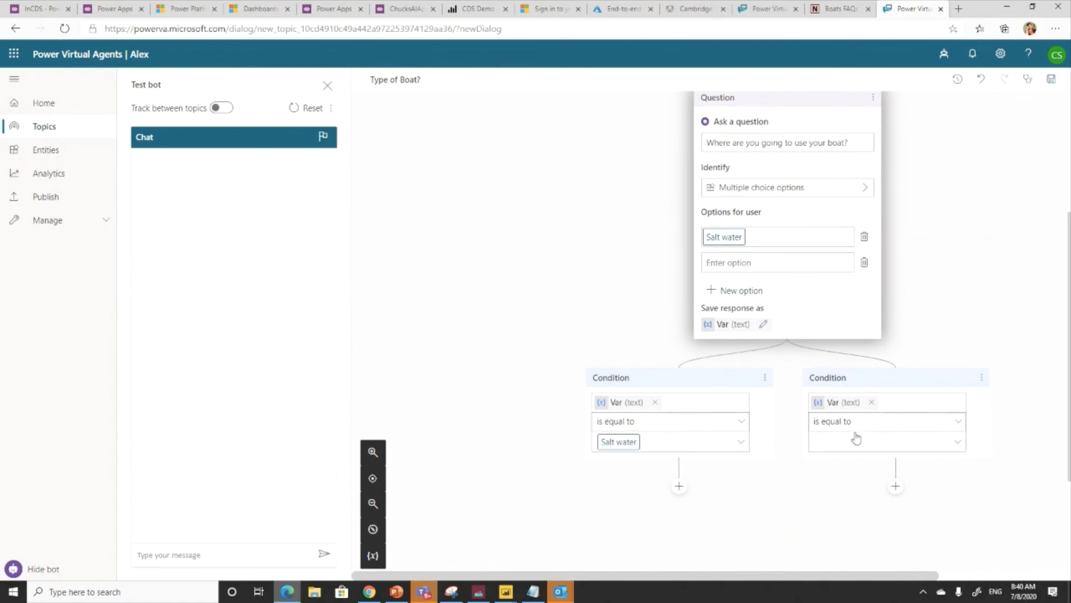
pyautogui.write('Fresh Water')
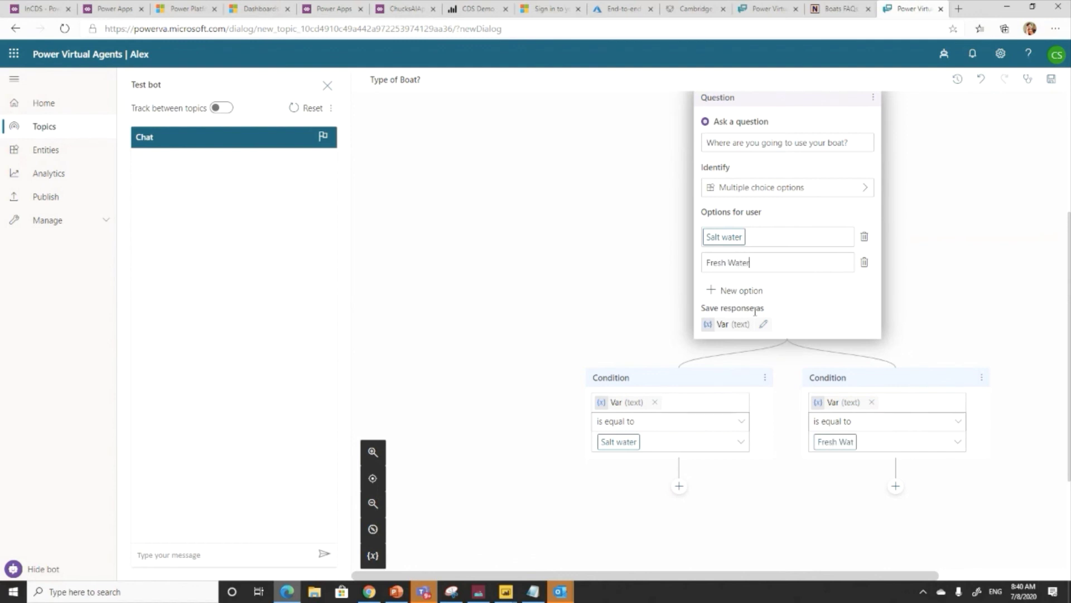
pyautogui.moveTo(824, 575); pyautogui.dragTo(894, 573)
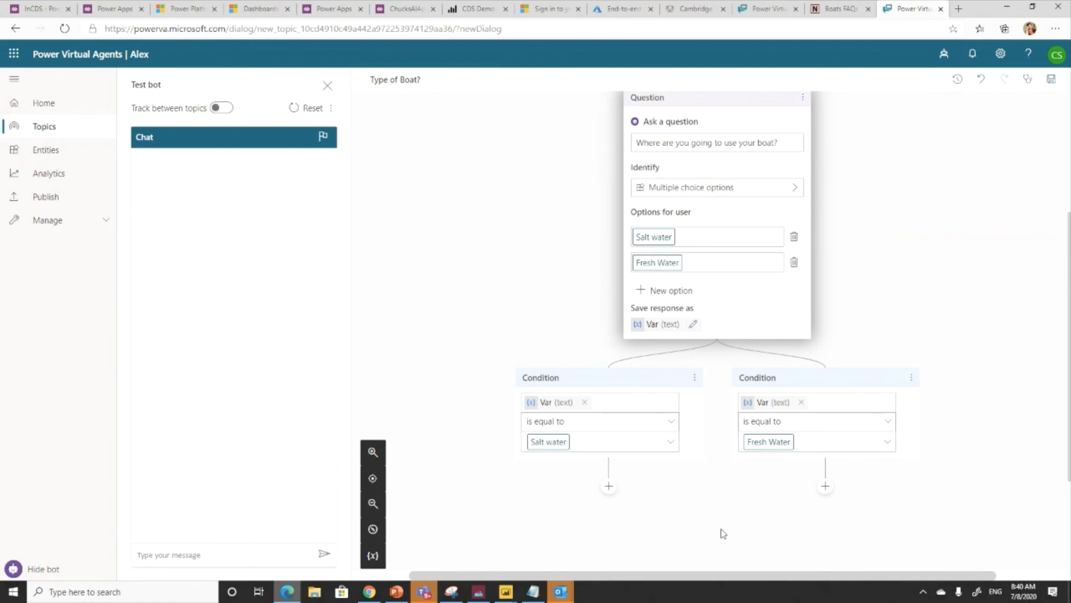
pyautogui.click(608, 486)
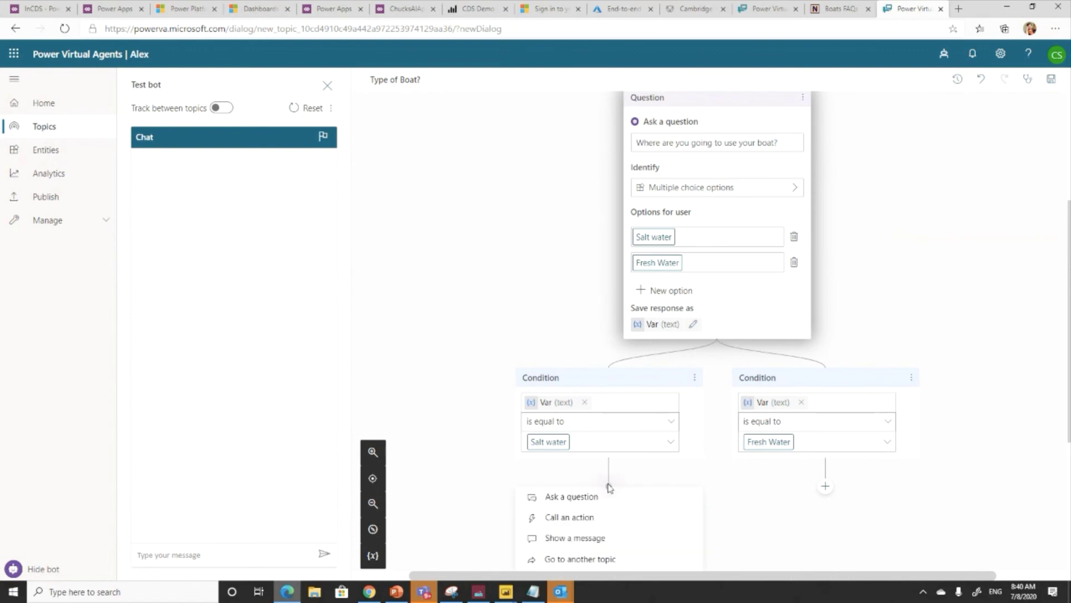
pyautogui.scroll(-4, 609, 487)
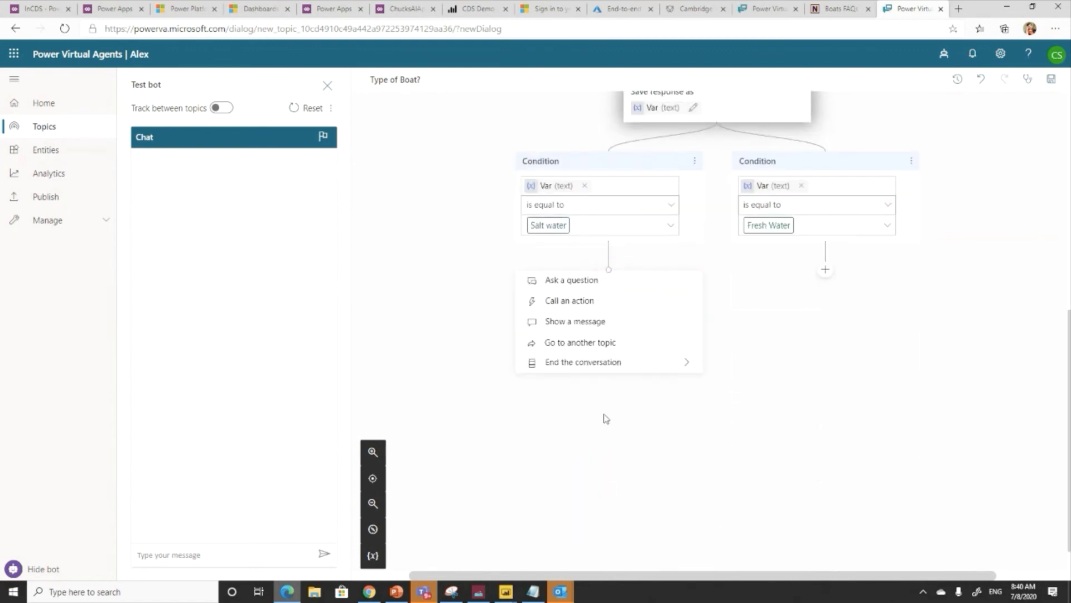
pyautogui.click(596, 323)
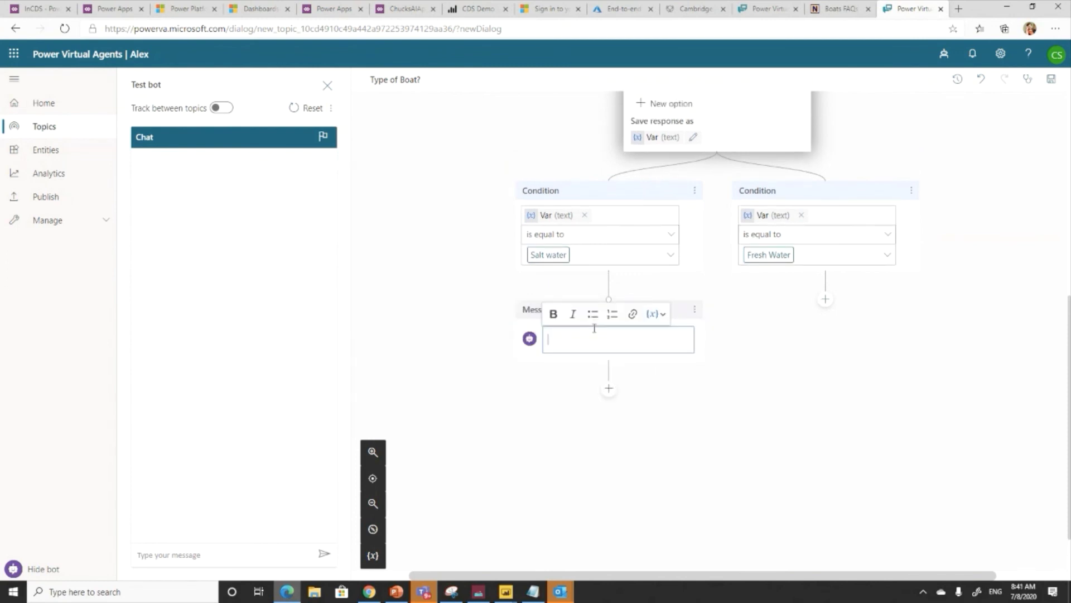
pyautogui.write('you shoul')
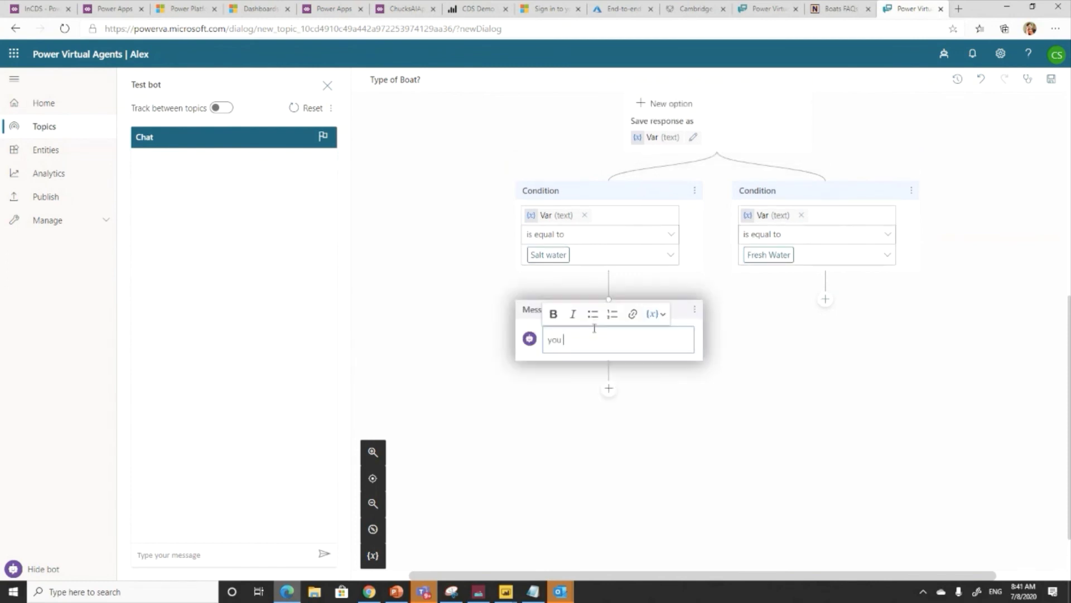
pyautogui.write('check out https://youtube.com/mspower')
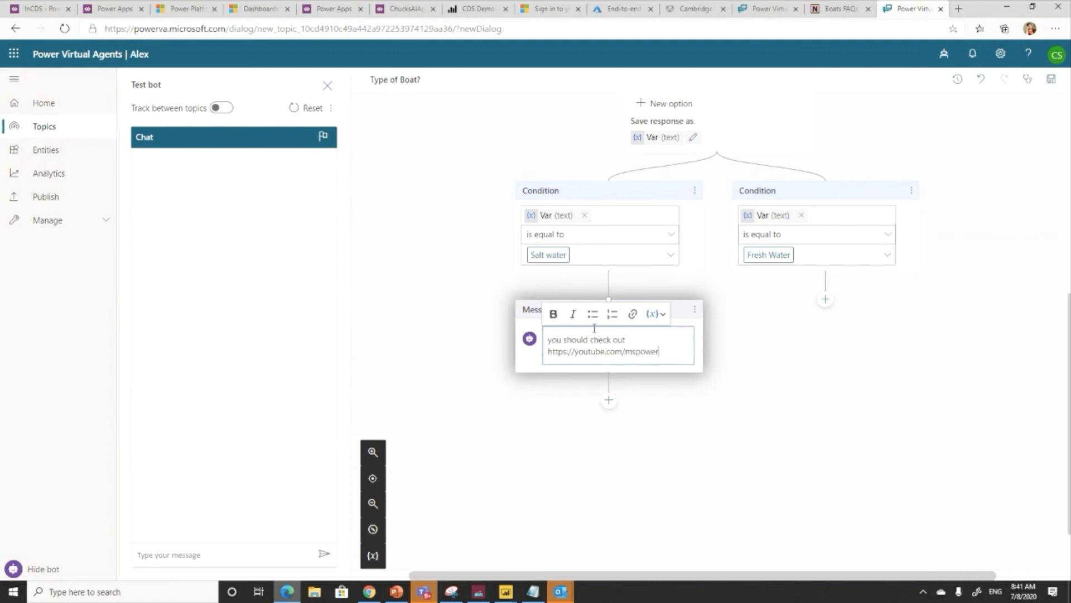
pyautogui.write('platform')
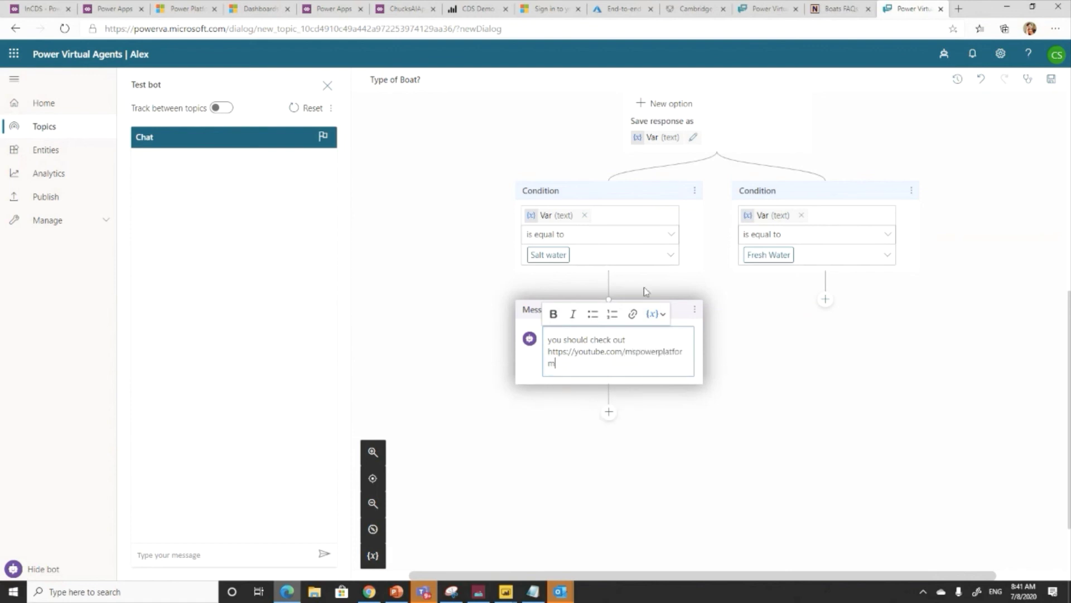
pyautogui.click(826, 300)
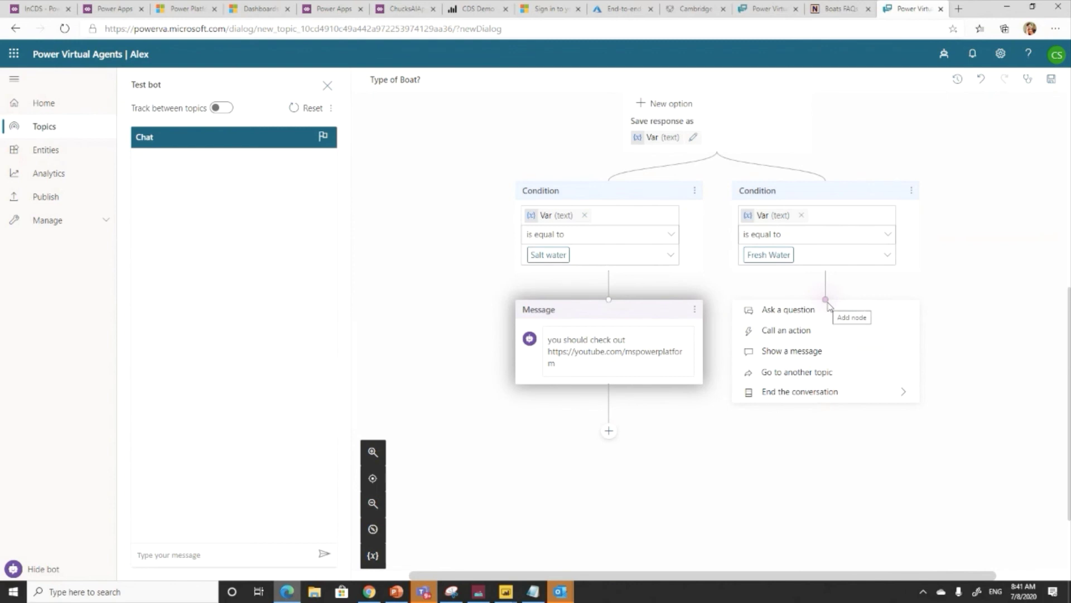
pyautogui.click(812, 352)
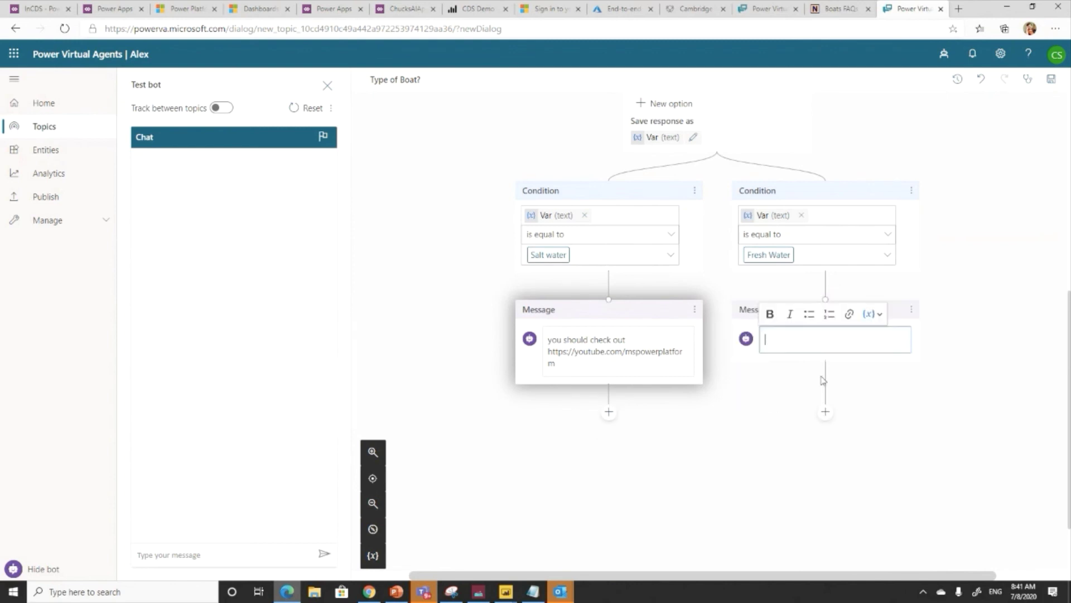
pyautogui.write('Check out https://stelrings.')
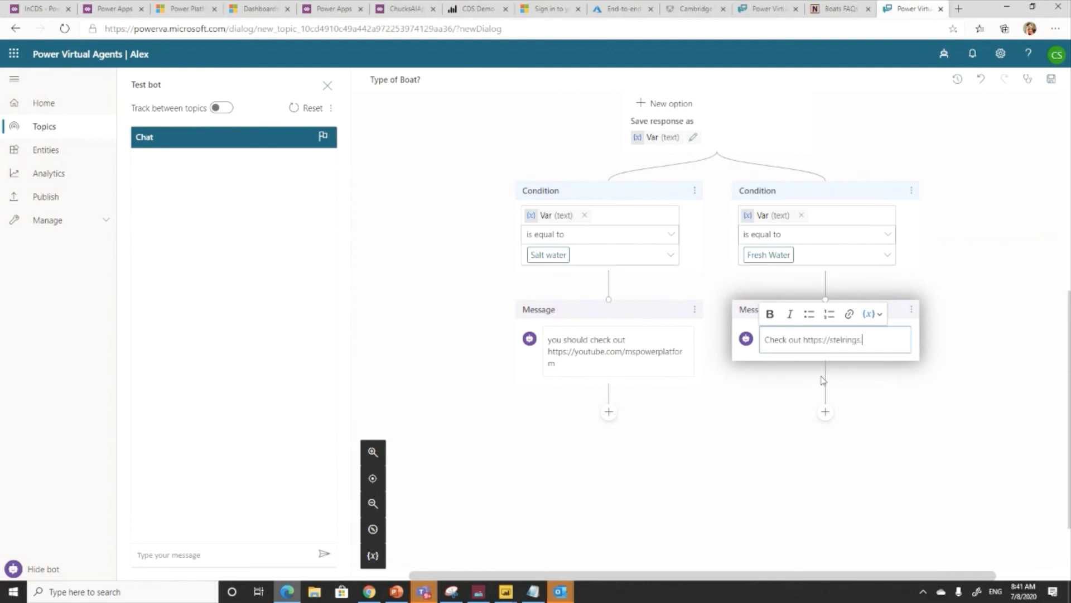
pyautogui.write('life')
pyautogui.press('Return')
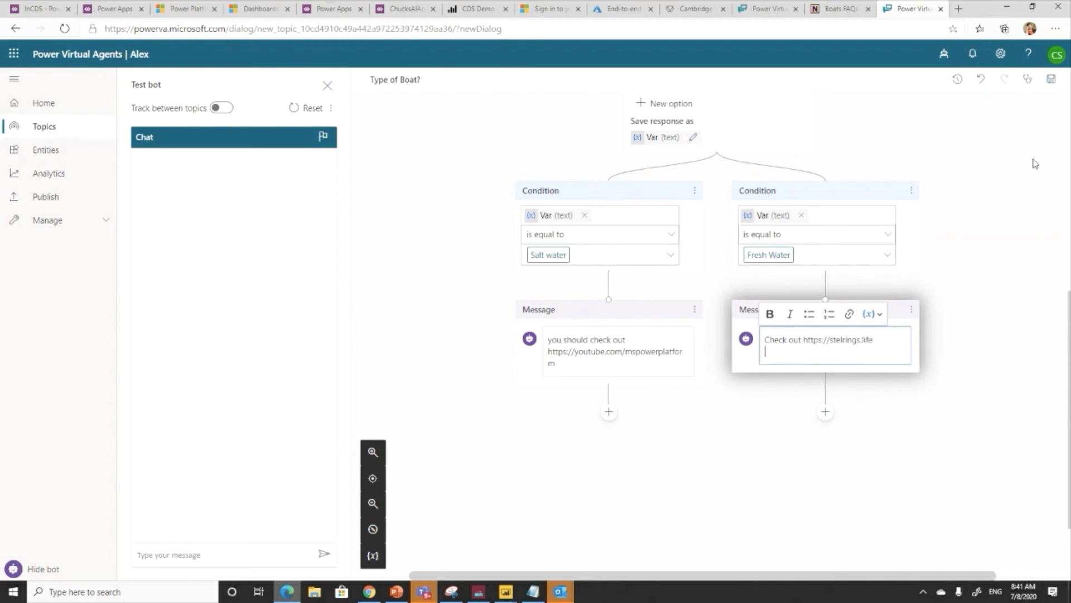
pyautogui.click(1052, 82)
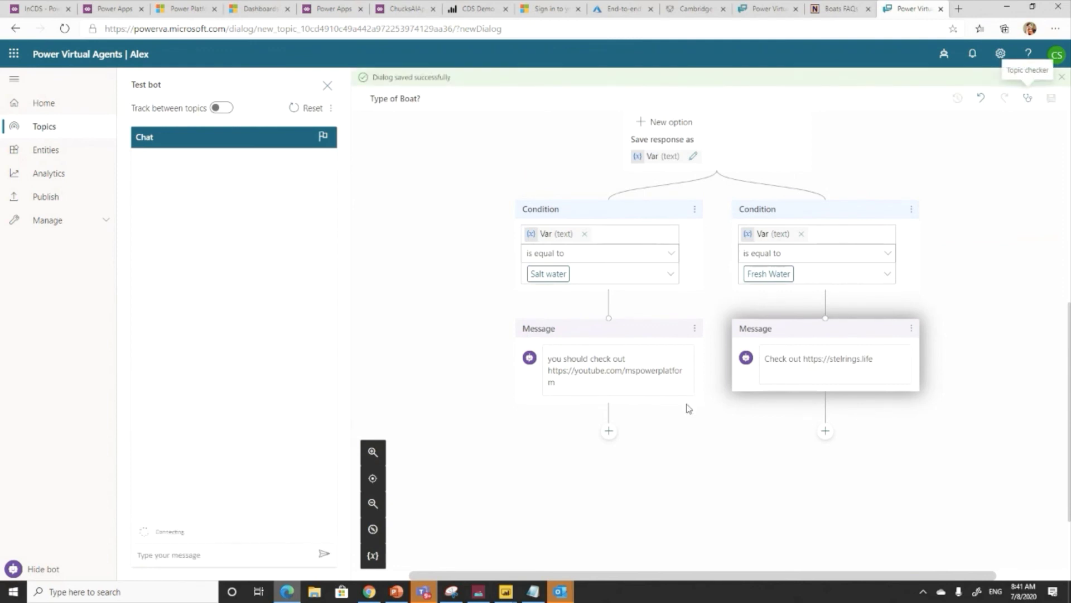
# Step: Send "Hello" to the bot in the test chat and jump to the topic behind its greeting reply
pyautogui.click(215, 549)
pyautogui.write('Hello')
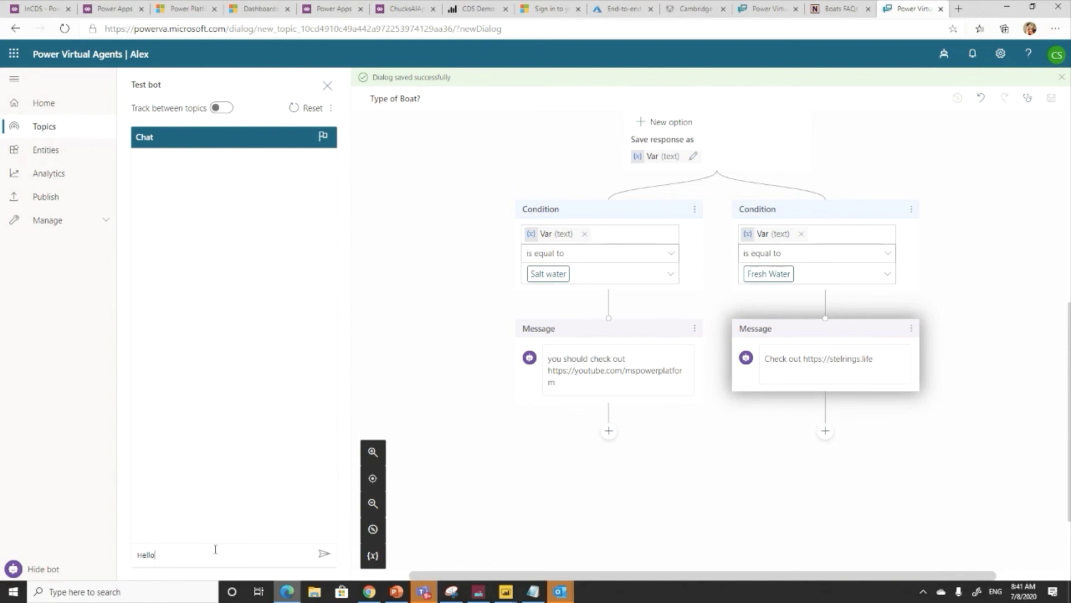
pyautogui.press('Return')
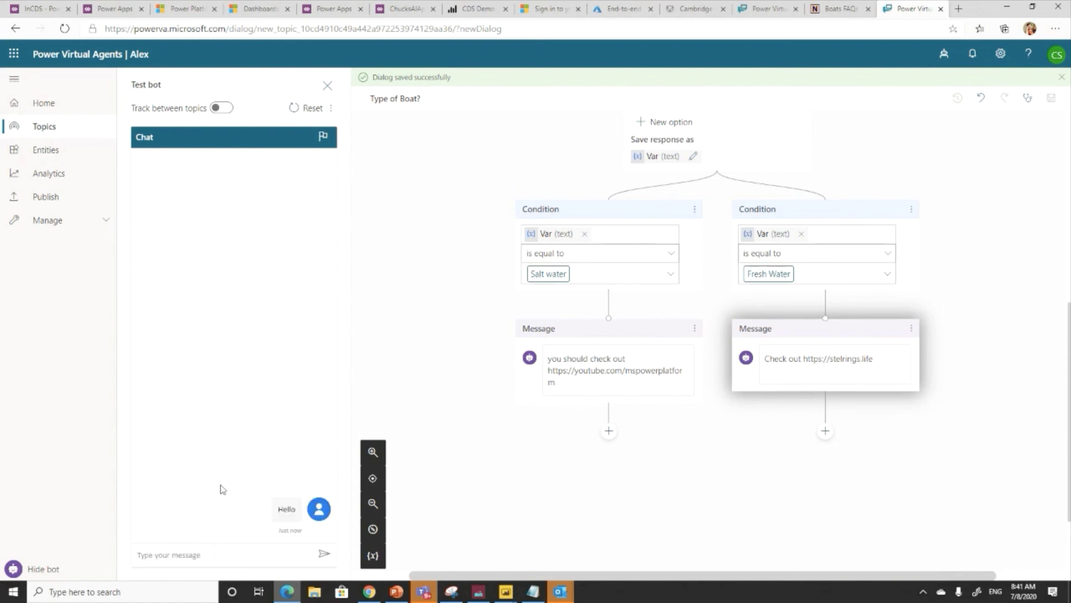
pyautogui.moveTo(226, 439); pyautogui.dragTo(175, 430)
pyautogui.click(175, 430)
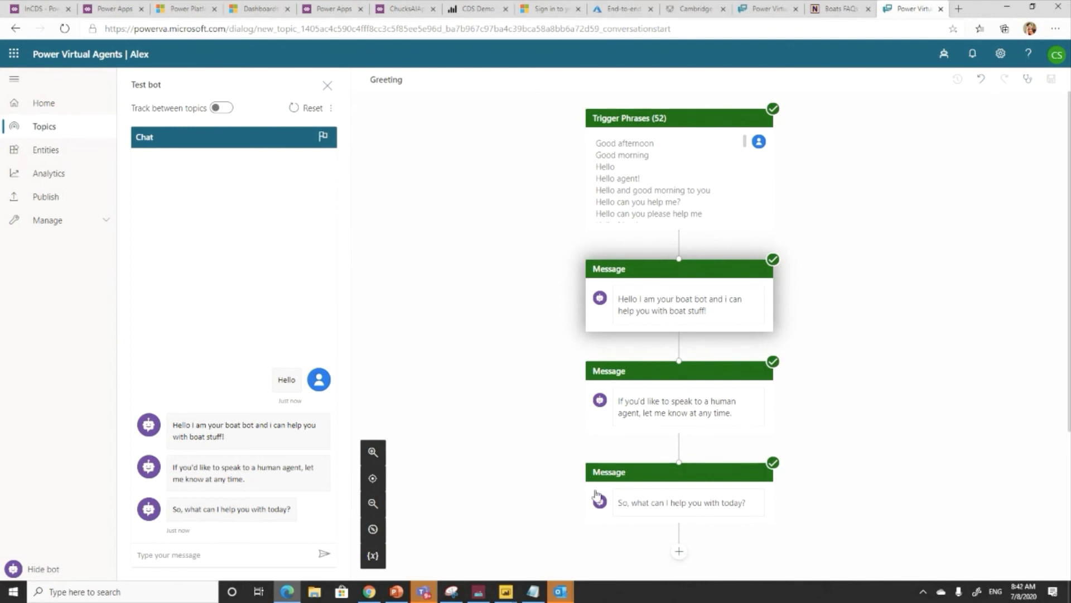
# Step: Ask the bot "Should i get a fiberglass boat?" in the test chat
pyautogui.click(180, 553)
pyautogui.write('Should I get a fiberglass boat?')
pyautogui.press('Return')
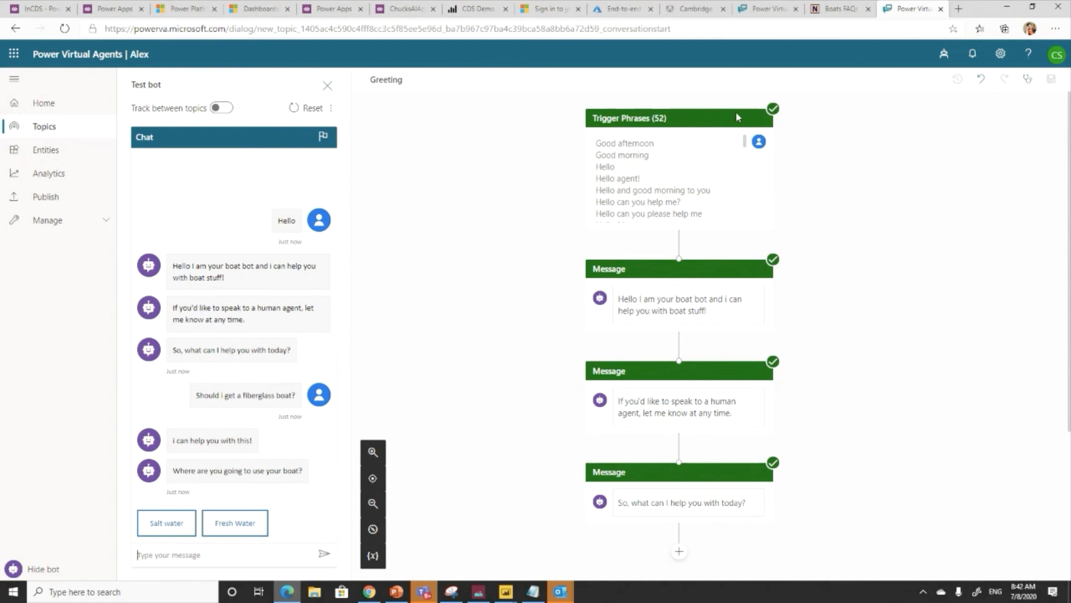
# Step: Turn on tracking between topics and answer the bot's question with Salt water
pyautogui.click(221, 107)
pyautogui.click(162, 524)
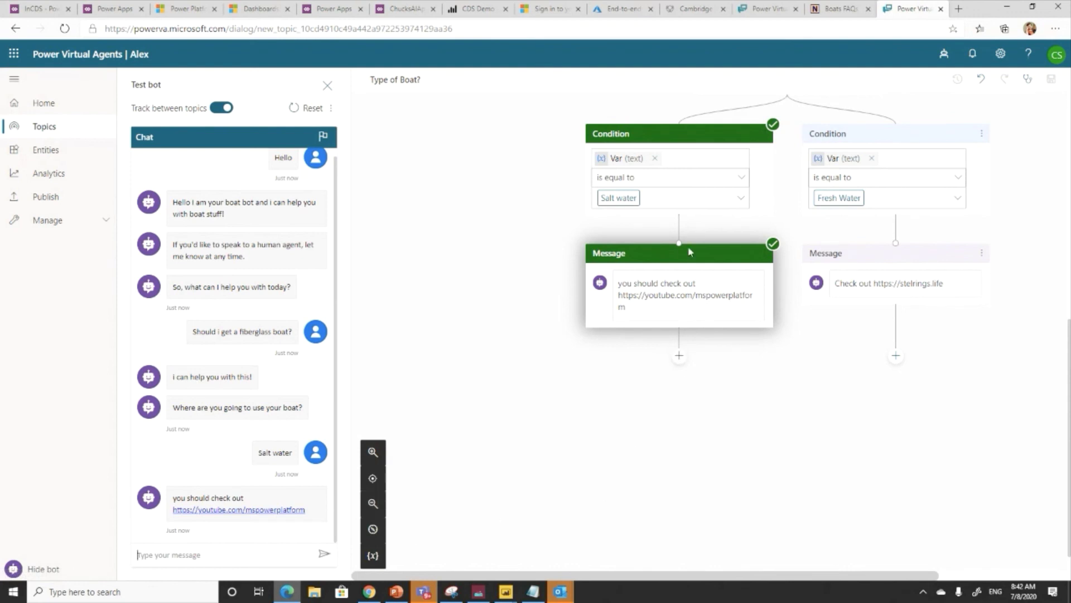
# Step: Insert a question between the Salt water condition and its message, and browse the information types it can identify
pyautogui.click(678, 229)
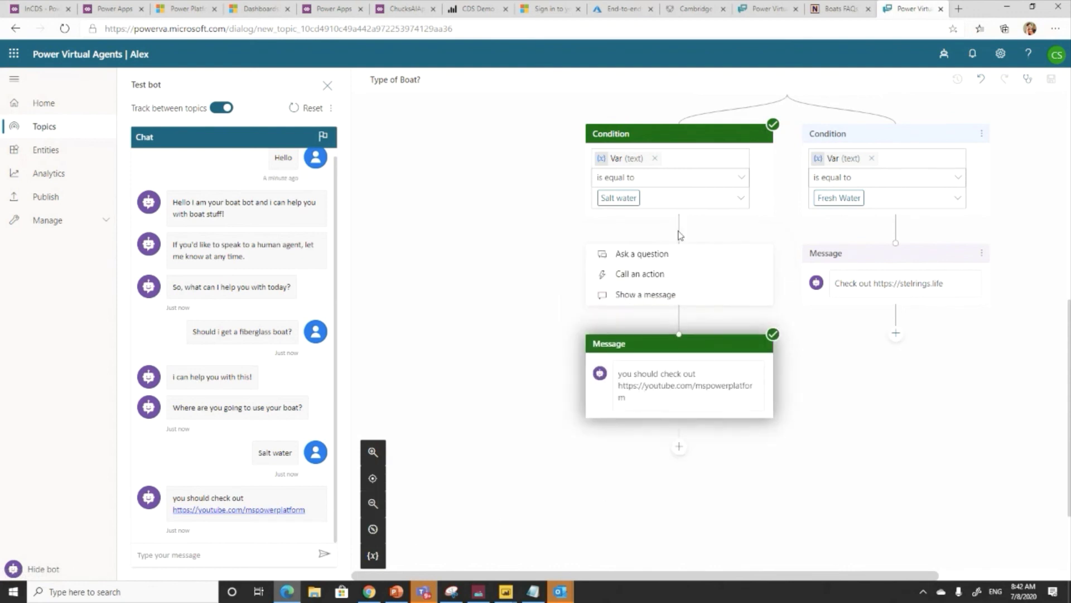
pyautogui.click(656, 257)
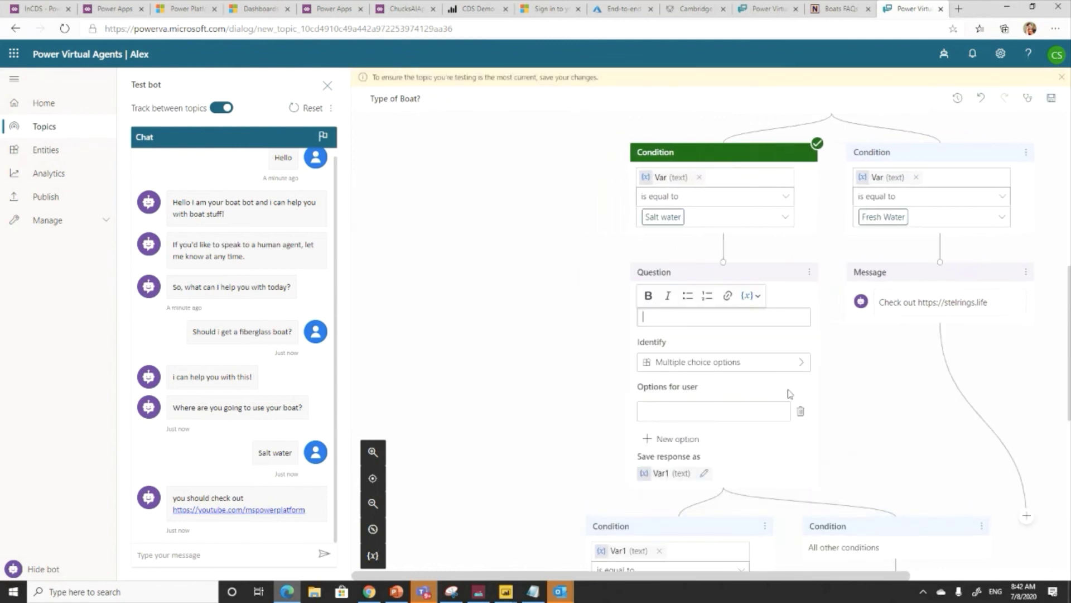
pyautogui.click(801, 363)
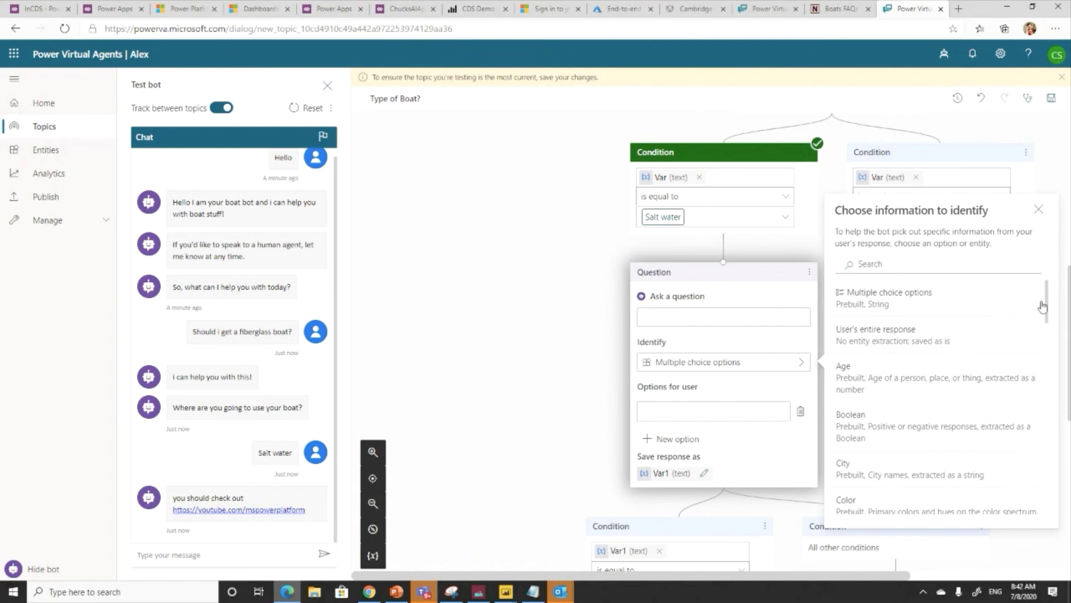
pyautogui.moveTo(1047, 295)
pyautogui.mouseDown()
pyautogui.moveTo(1057, 496)
pyautogui.moveTo(1062, 286)
pyautogui.mouseUp()
pyautogui.scroll(-3, 921, 453)
pyautogui.scroll(-3, 921, 453)
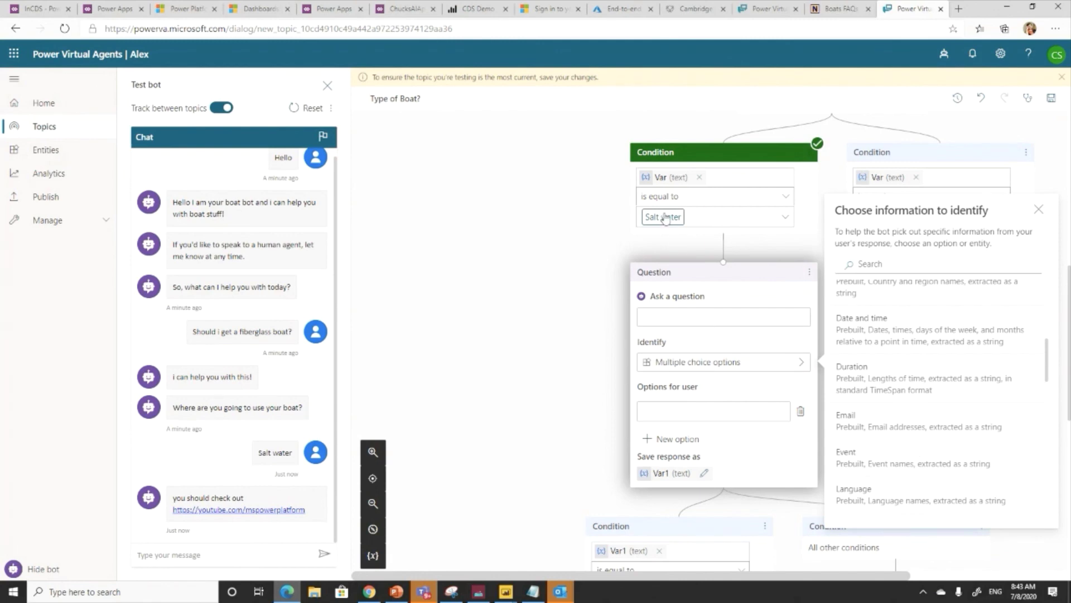
pyautogui.click(461, 30)
pyautogui.click(463, 31)
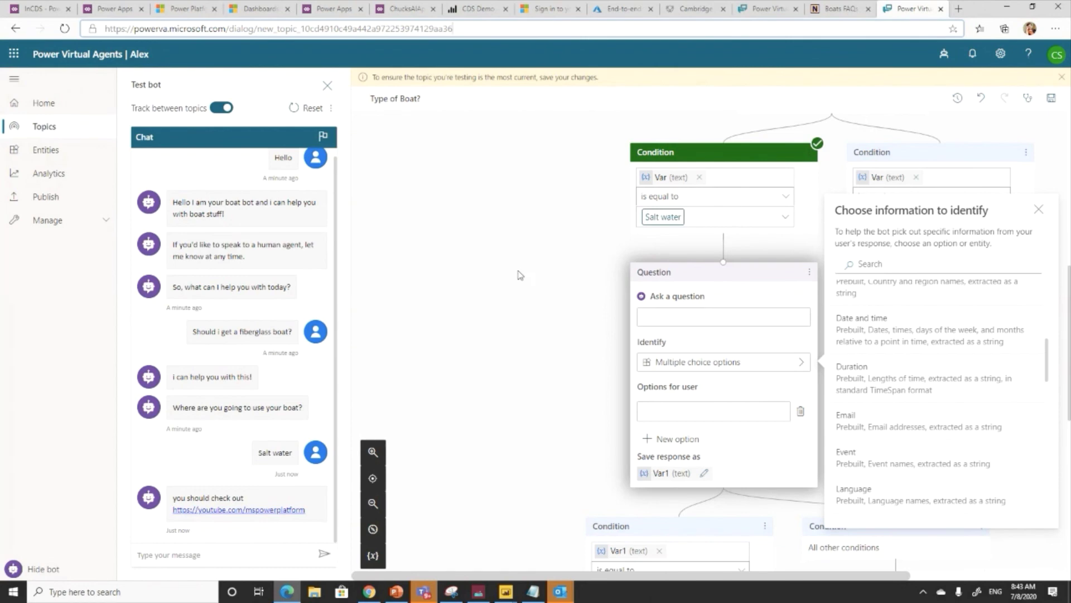
pyautogui.click(491, 262)
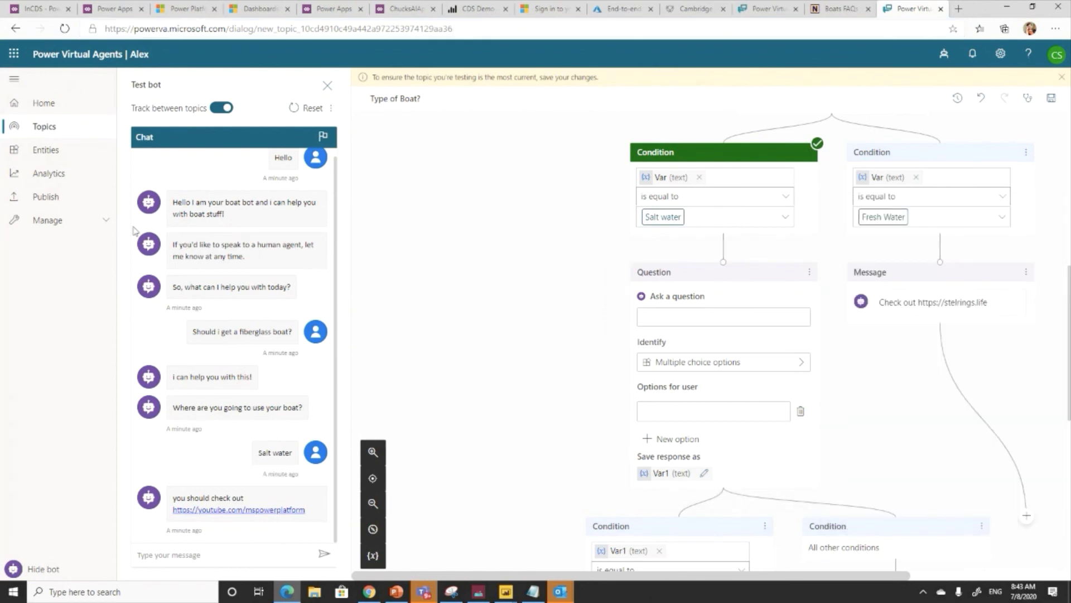
# Step: Leave the topic without keeping the unsaved changes and publish the bot's latest content
pyautogui.click(38, 198)
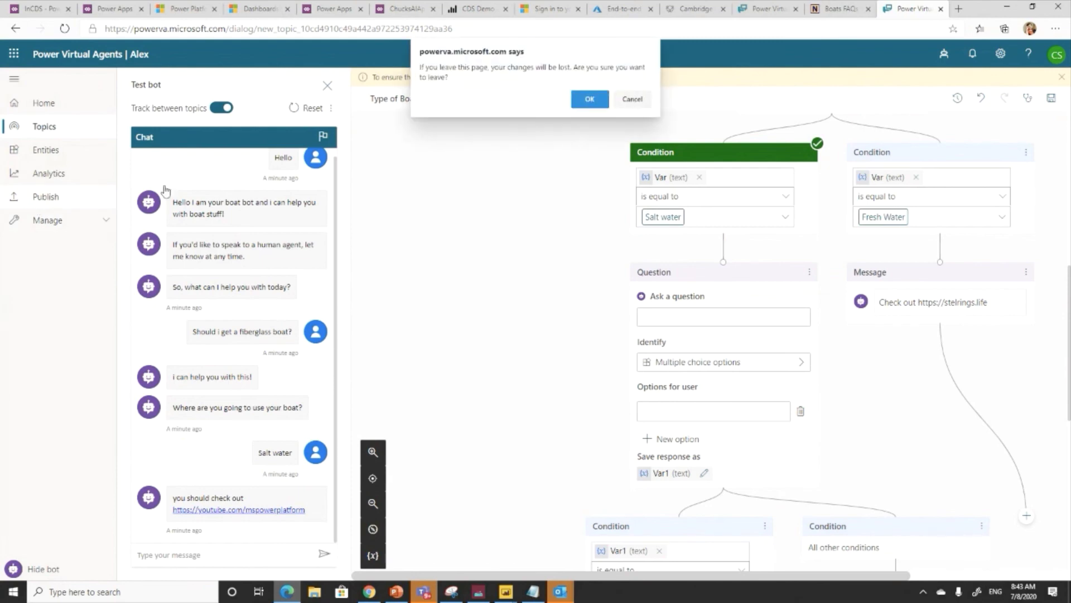
pyautogui.click(585, 98)
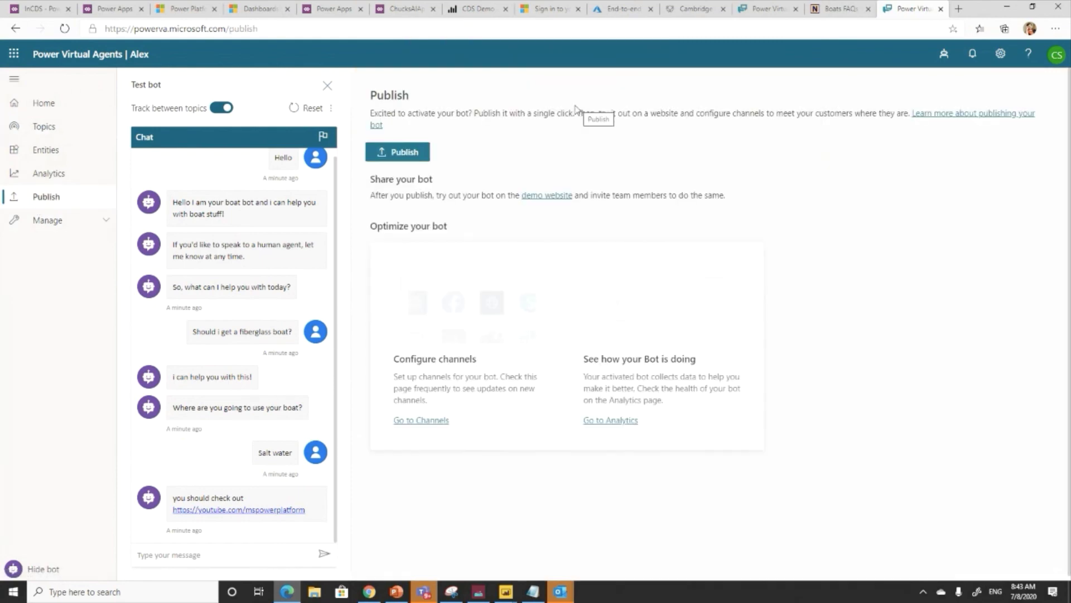
pyautogui.click(405, 156)
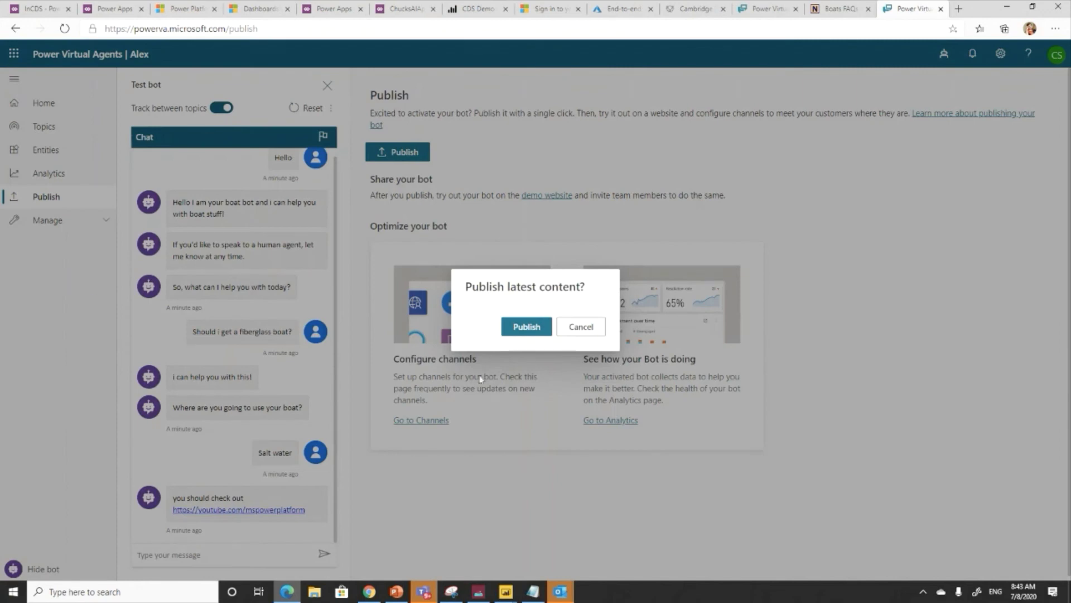
pyautogui.click(525, 328)
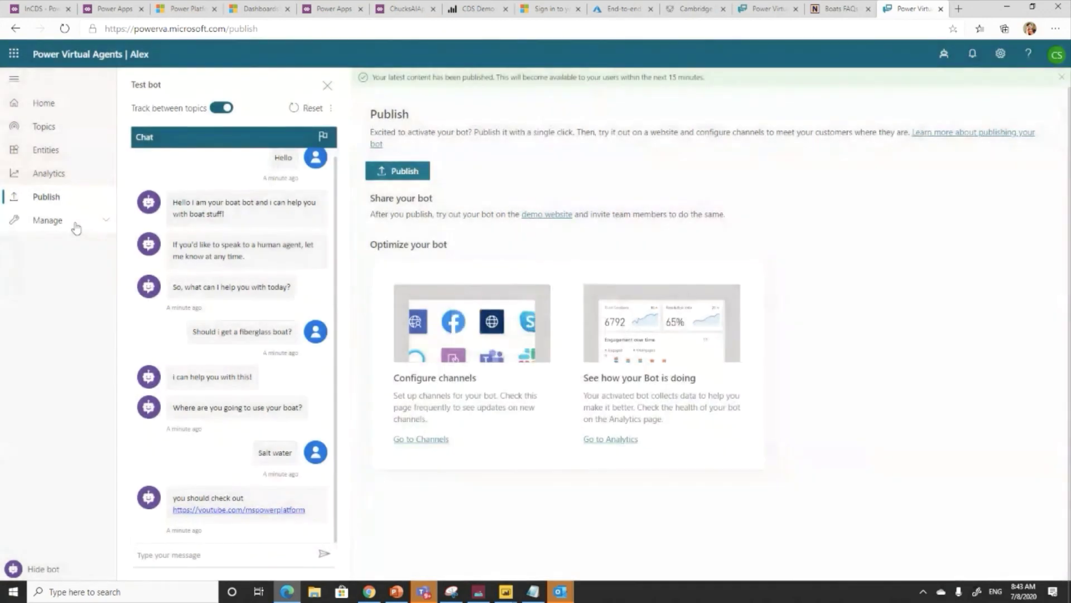
# Step: Open the bot's Channels page and look over the channels it can be connected to
pyautogui.click(100, 226)
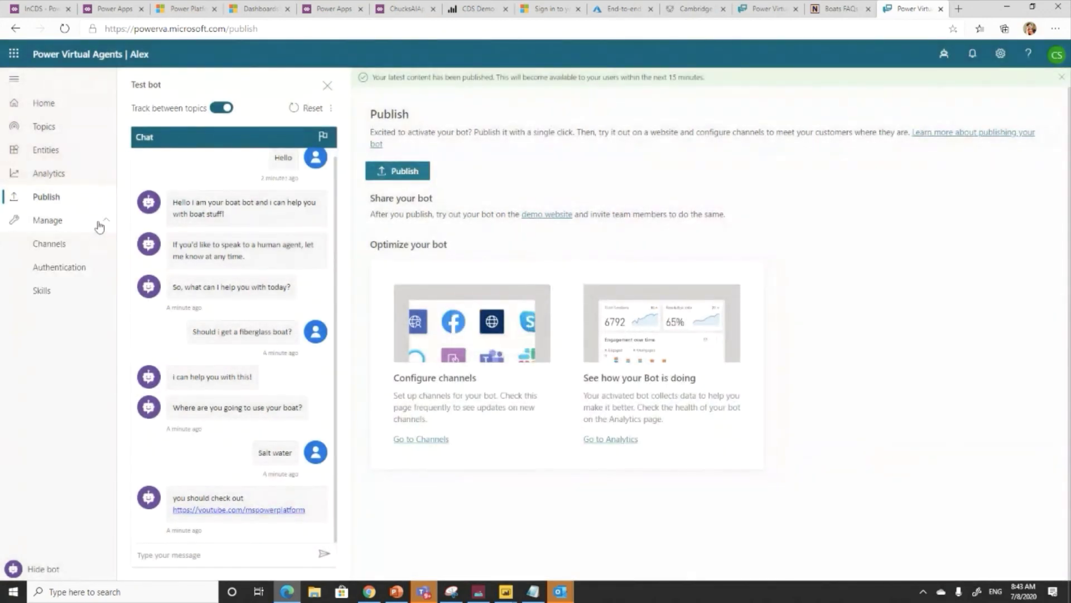
pyautogui.click(50, 243)
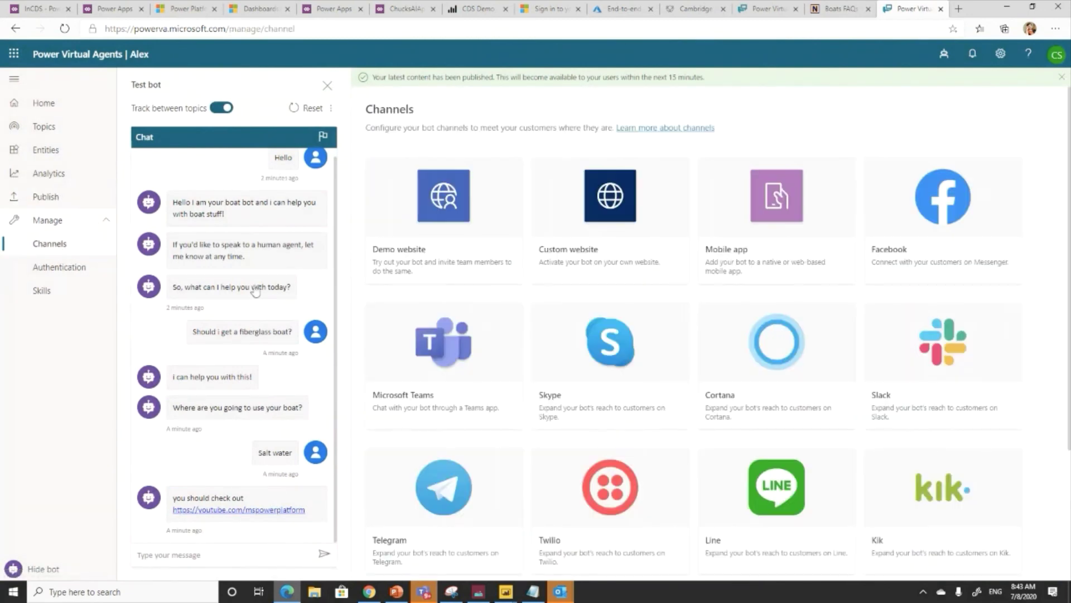
pyautogui.scroll(-3, 674, 406)
pyautogui.scroll(3, 674, 407)
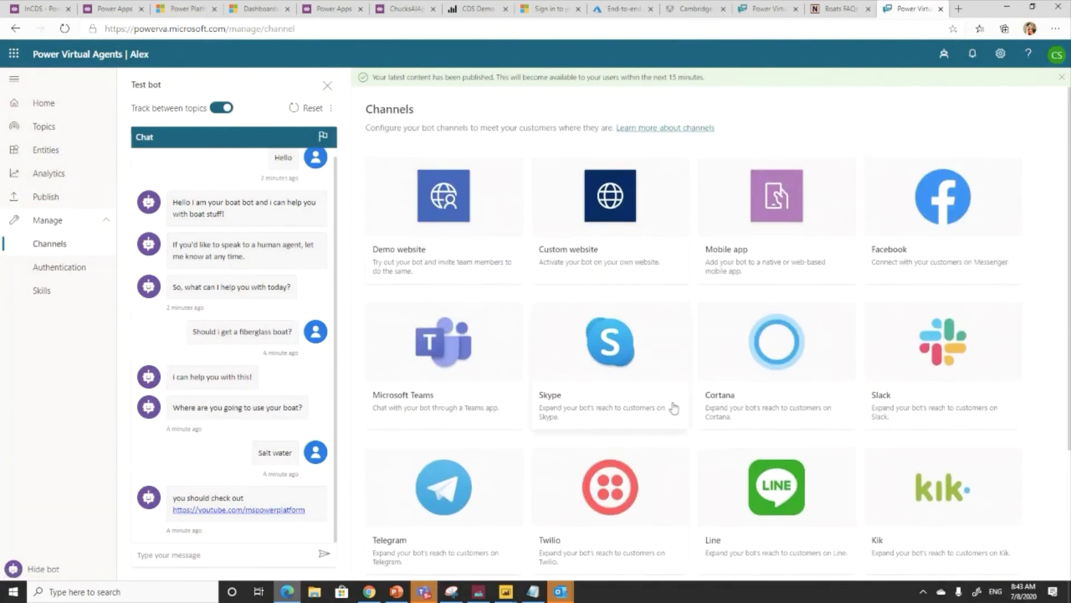
# Step: Open the Custom website channel and examine its default and single sign-on embed code sections
pyautogui.click(610, 216)
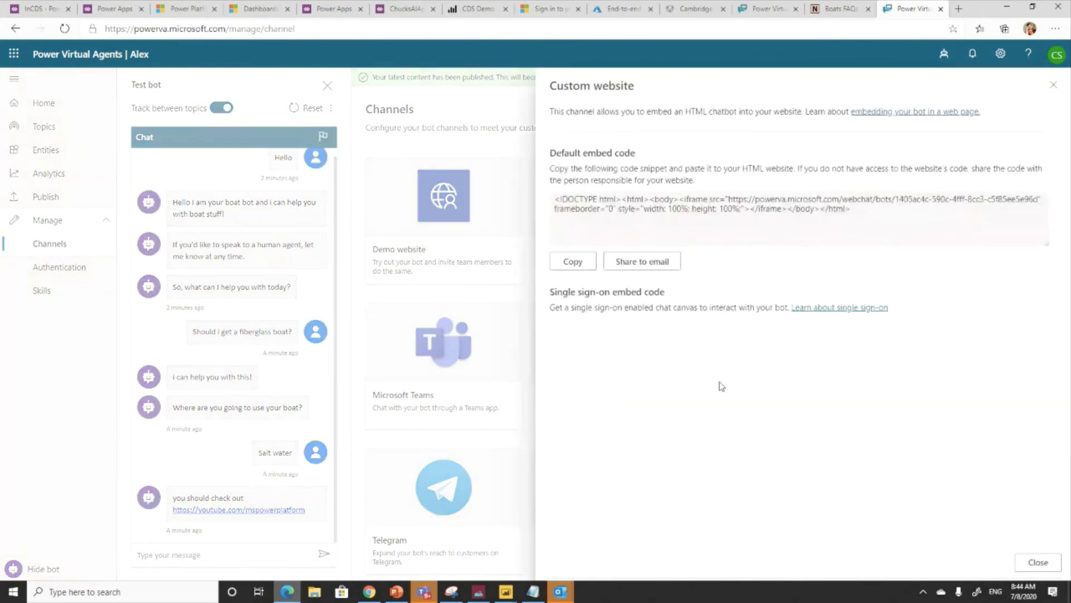
pyautogui.moveTo(684, 200)
pyautogui.mouseDown()
pyautogui.moveTo(742, 211)
pyautogui.moveTo(678, 215)
pyautogui.mouseUp()
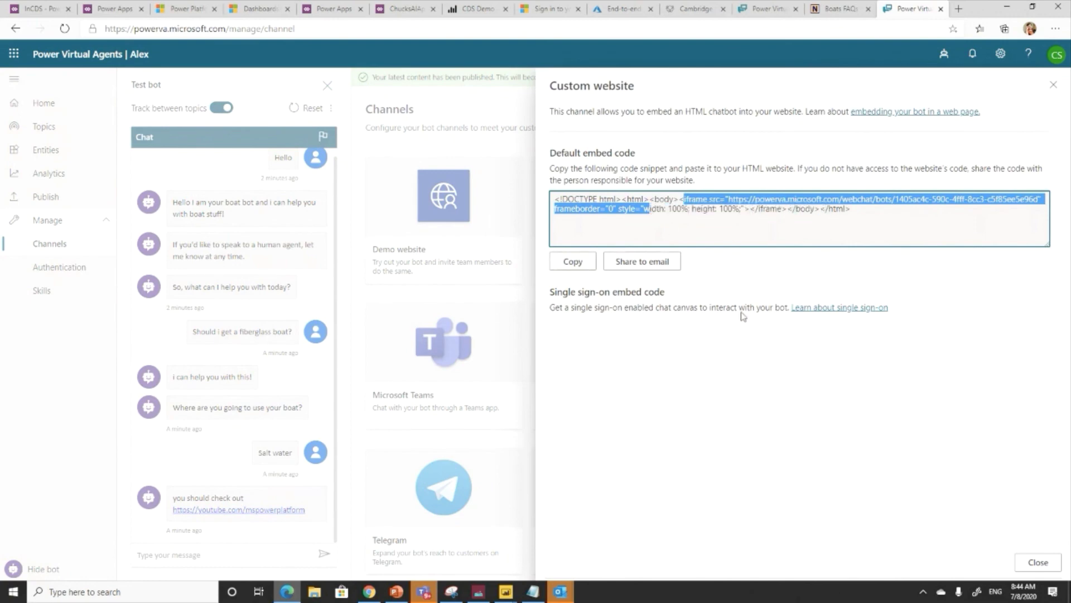
pyautogui.click(815, 347)
pyautogui.moveTo(780, 307); pyautogui.dragTo(774, 307)
pyautogui.scroll(-1, 777, 306)
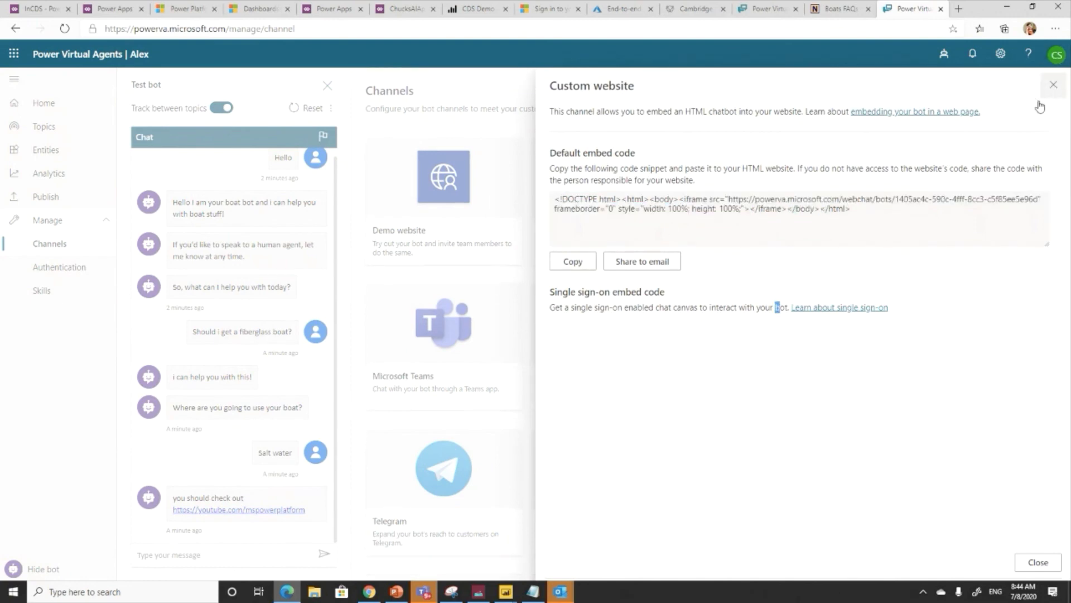
pyautogui.click(1052, 87)
# Step: Copy the share link from the Demo website channel and switch to Microsoft Teams
pyautogui.click(473, 199)
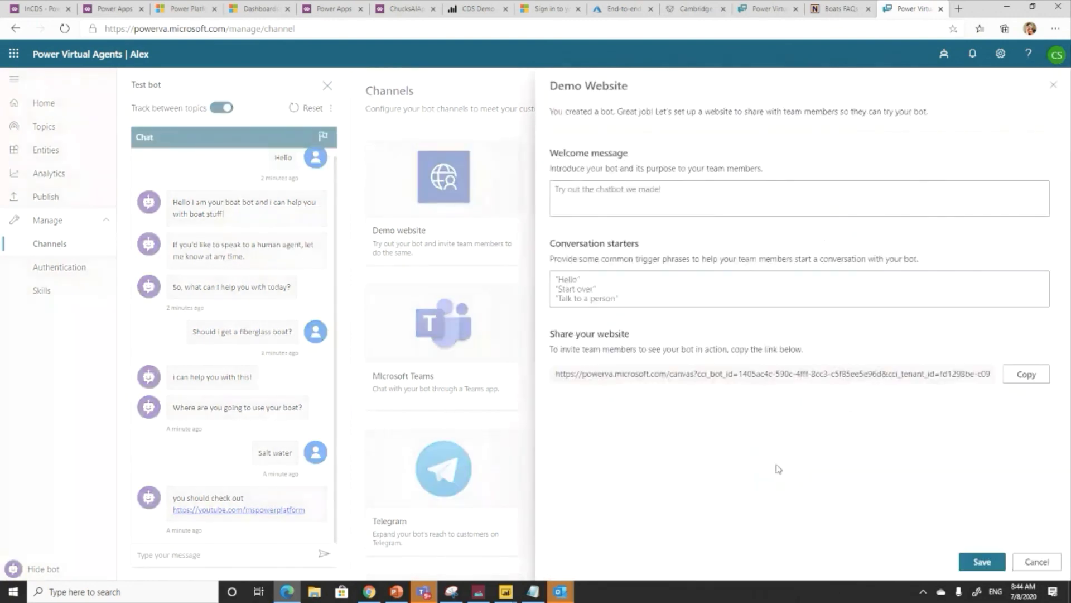
pyautogui.click(1029, 375)
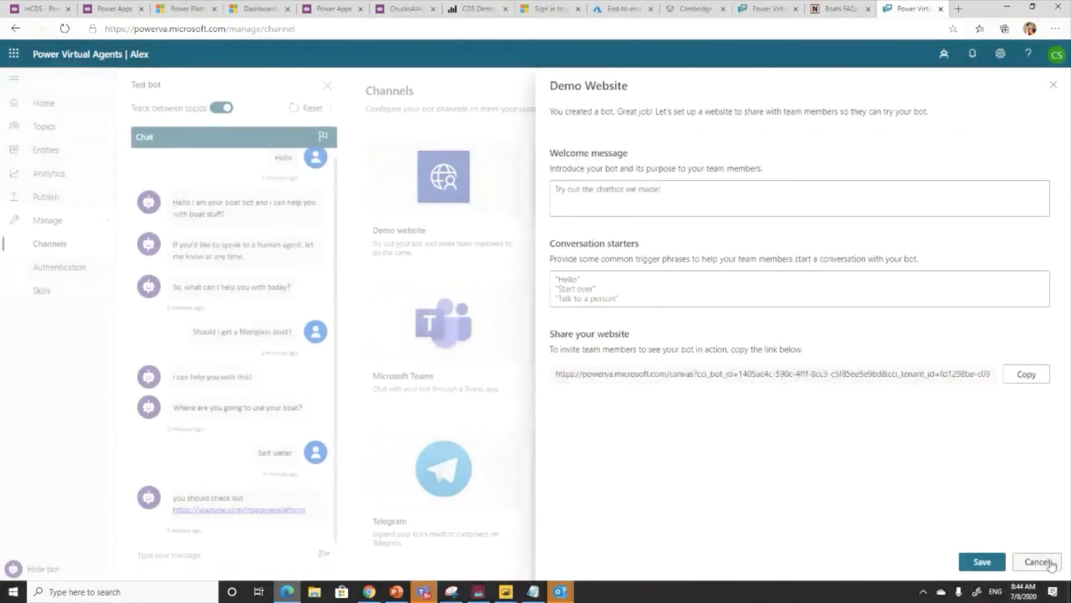
pyautogui.click(1037, 562)
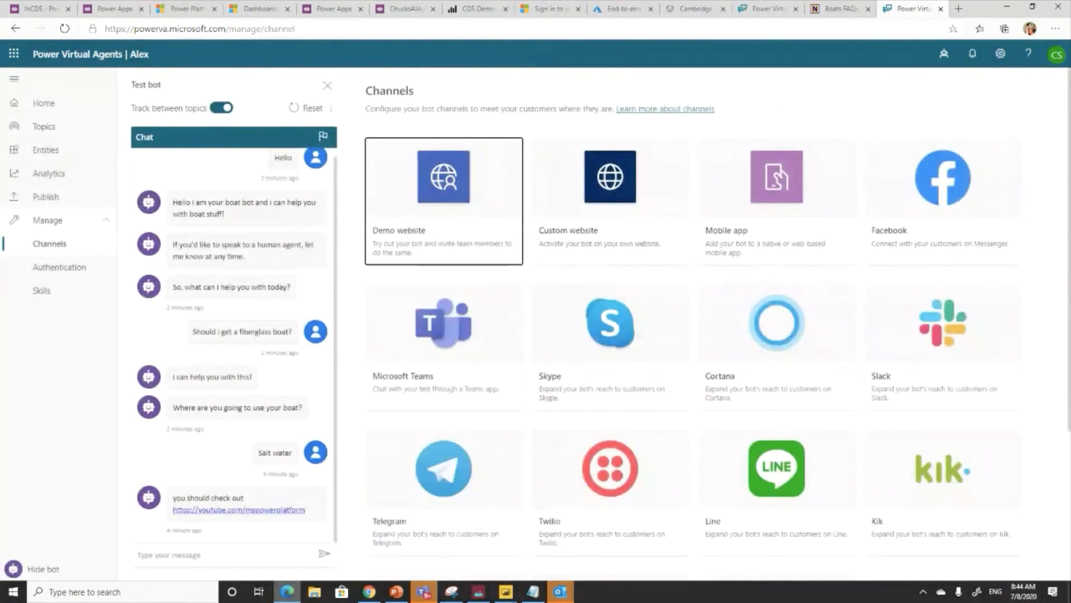
pyautogui.click(424, 591)
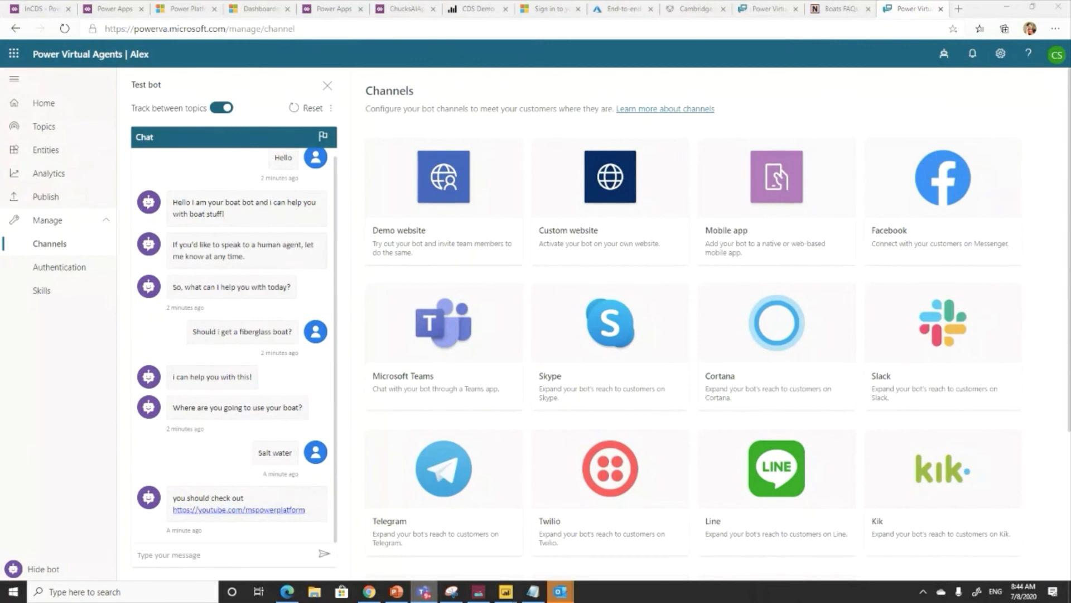
# Step: Copy the Demo website channel's share link and open the demo page with its chat in a new browser tab
pyautogui.click(456, 191)
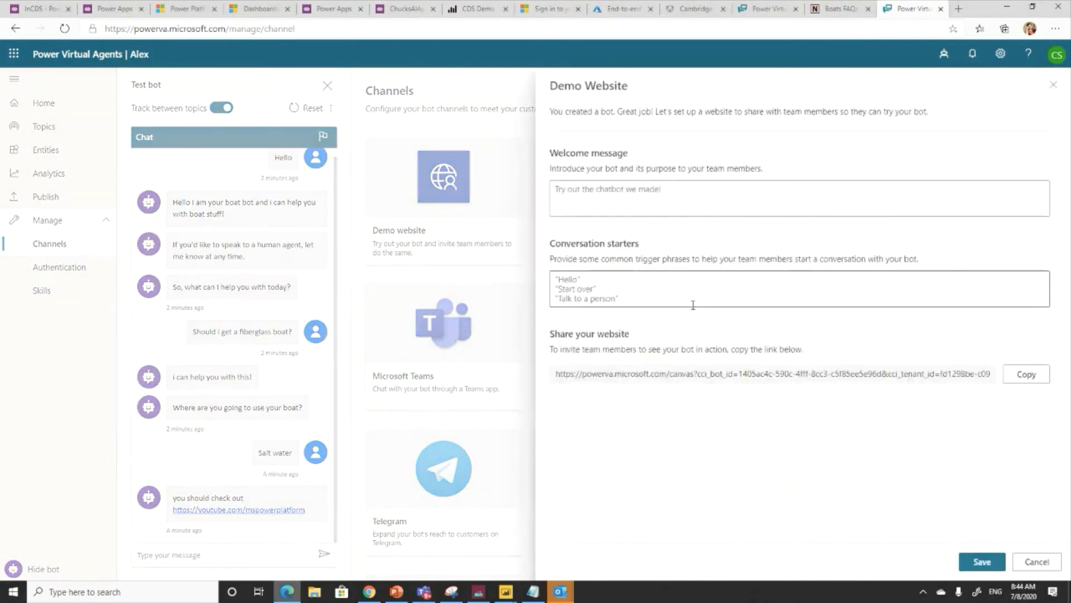
pyautogui.click(1030, 375)
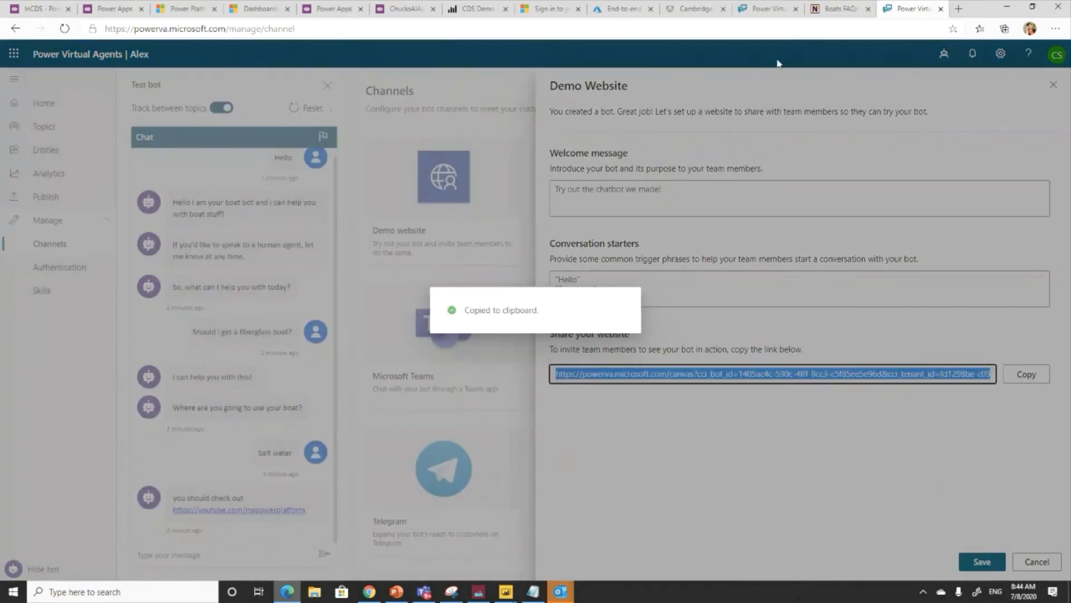
pyautogui.hotkey('ctrl', 'v')
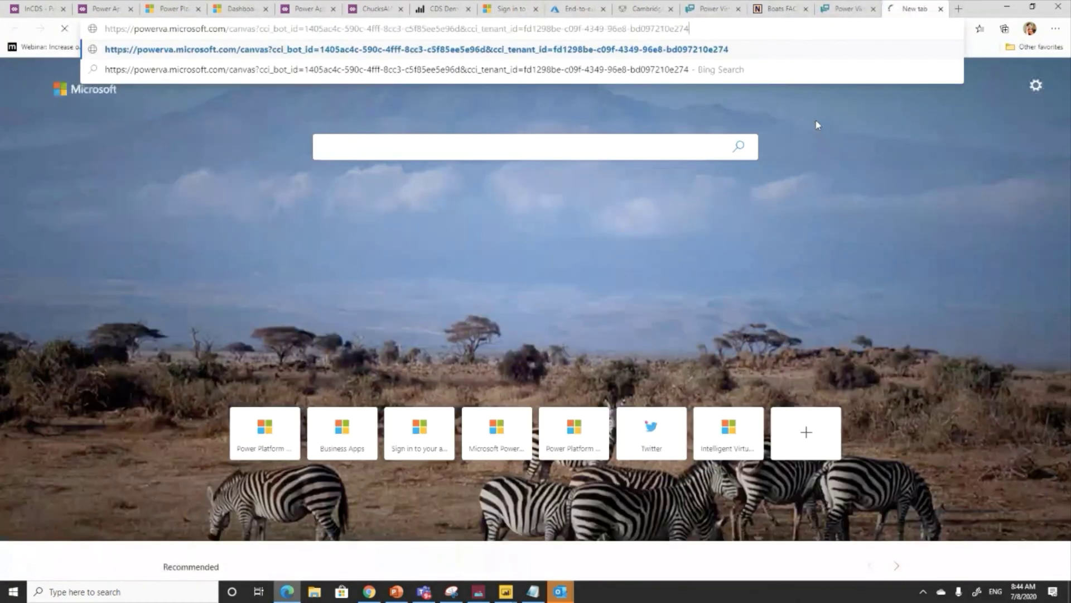
pyautogui.press('Return')
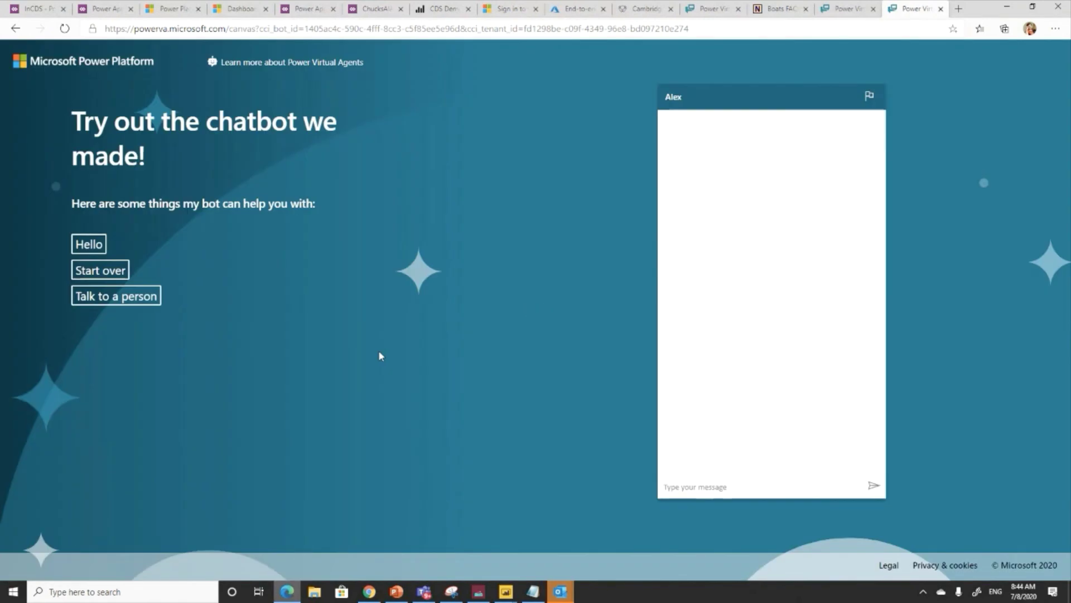
pyautogui.click(688, 485)
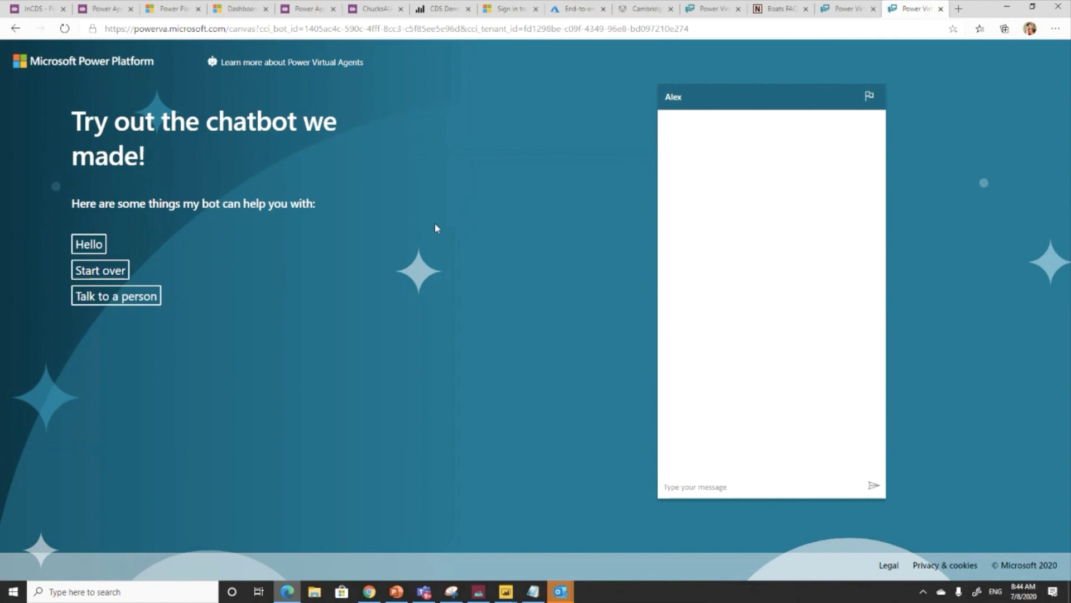
# Step: Return to the bot editor, close the Demo Website settings and view the bot's entities
pyautogui.click(843, 9)
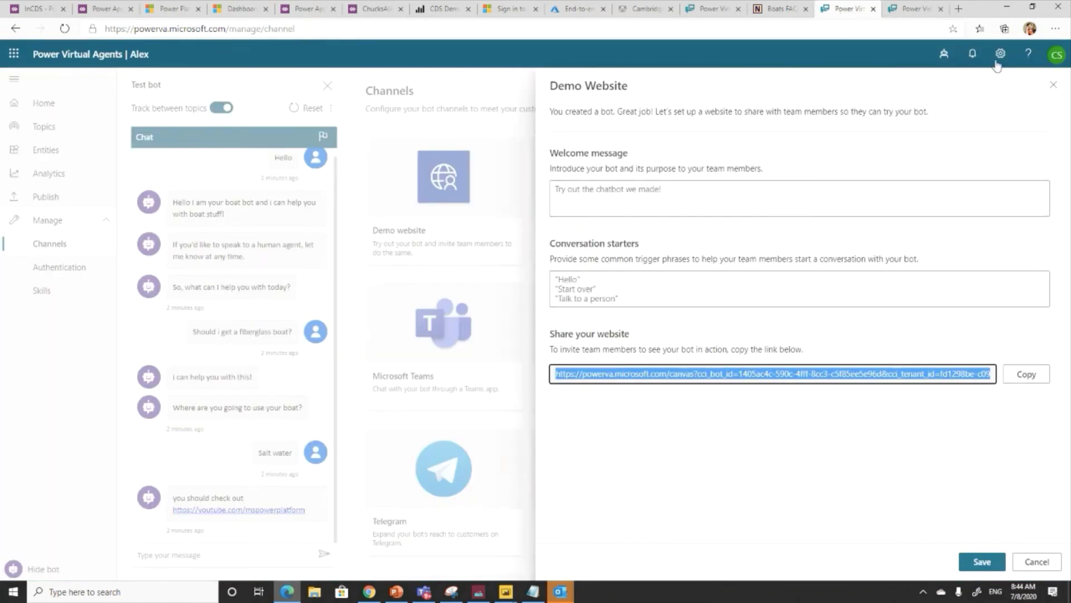
pyautogui.click(1055, 85)
pyautogui.click(59, 129)
pyautogui.click(45, 154)
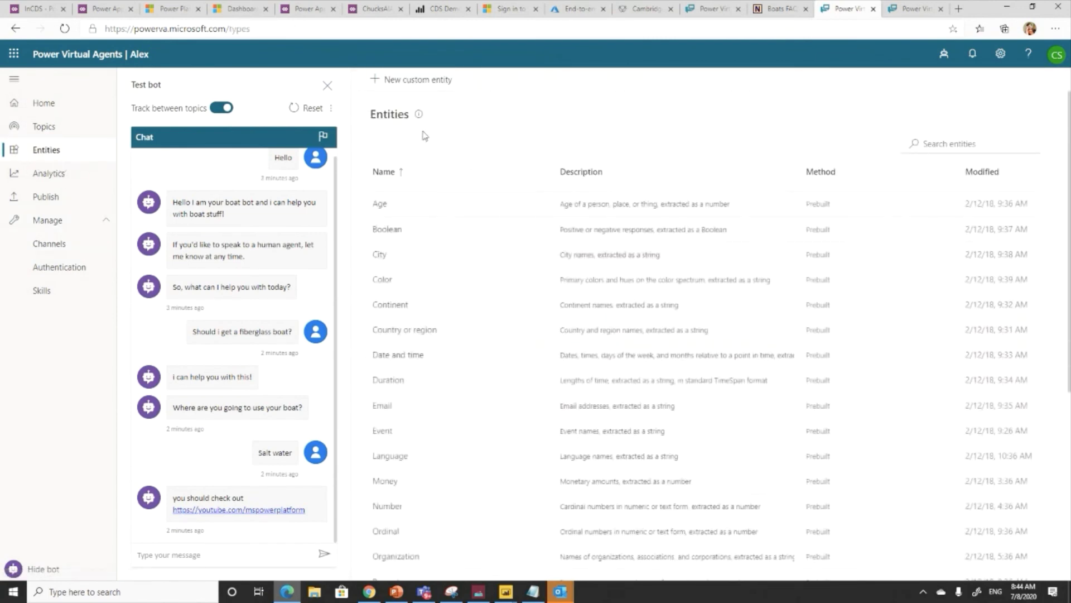
# Step: Review the bot's existing user and system topics
pyautogui.click(37, 128)
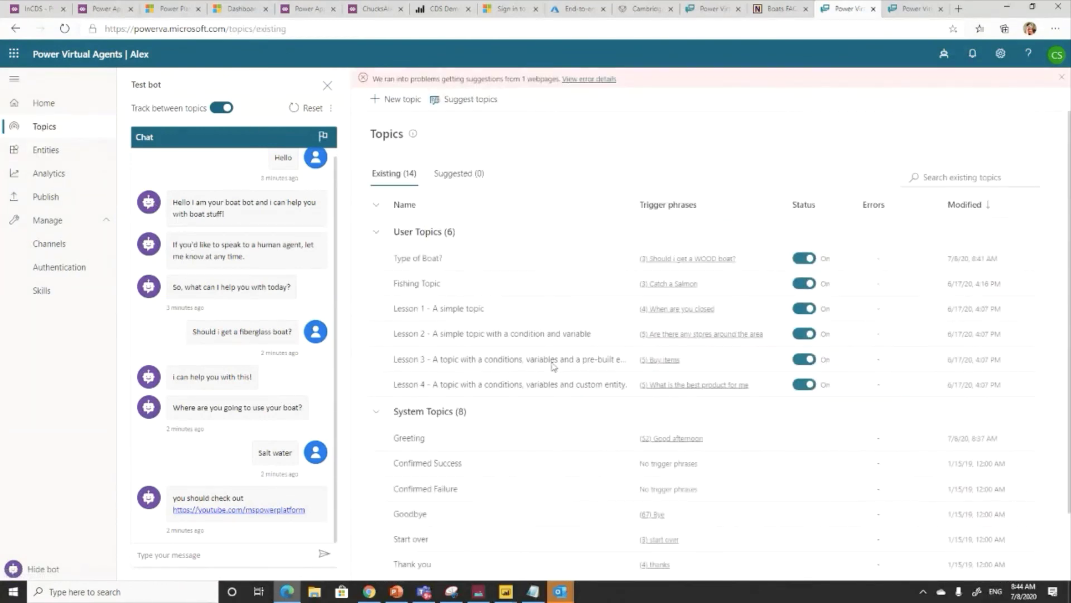
pyautogui.scroll(-2, 606, 436)
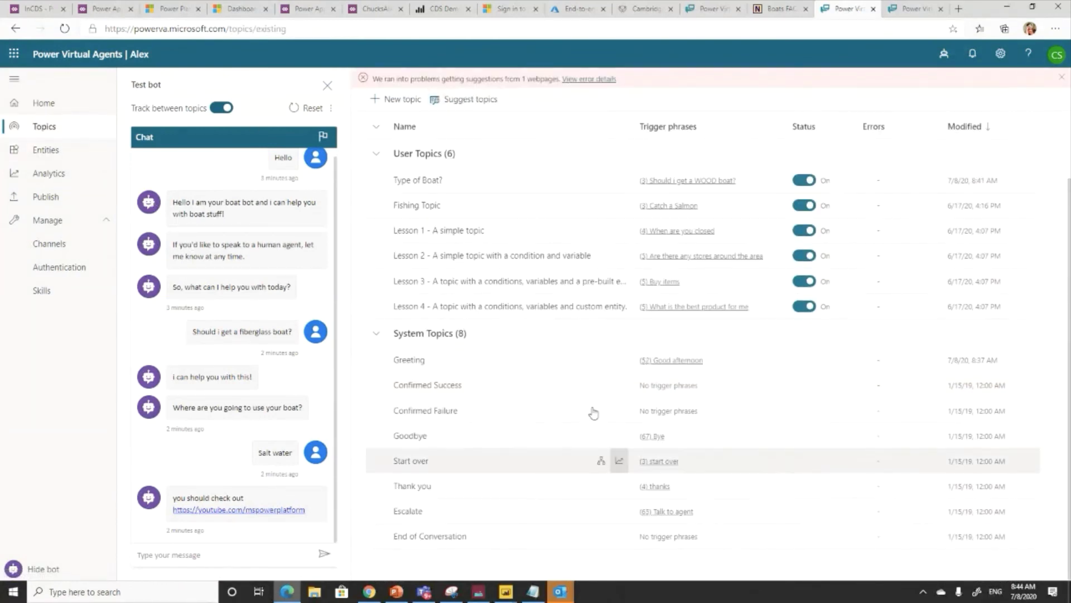
pyautogui.click(472, 100)
pyautogui.click(760, 447)
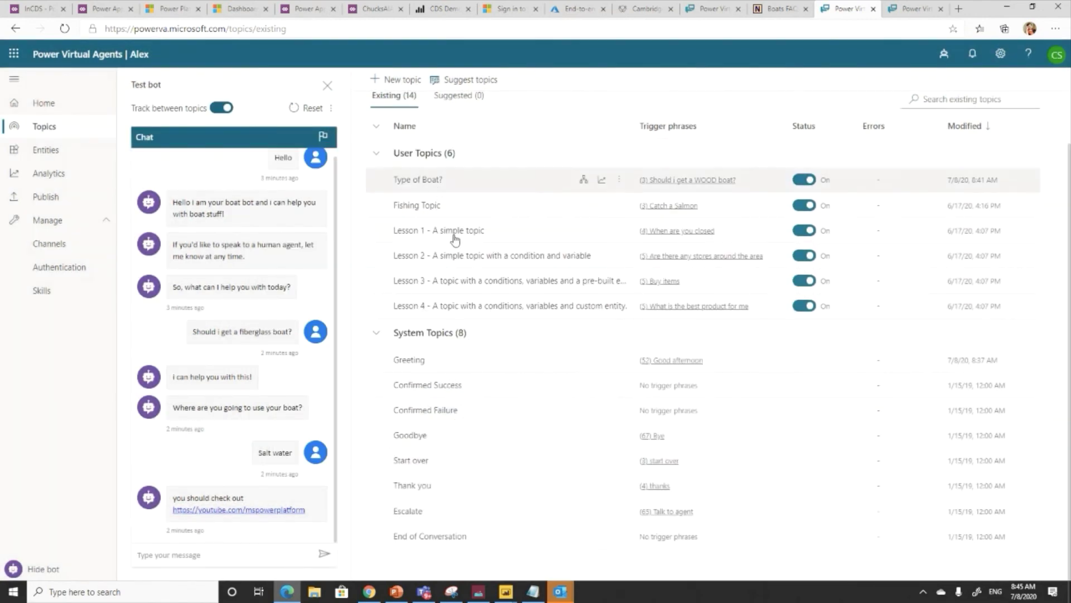
pyautogui.scroll(1, 452, 187)
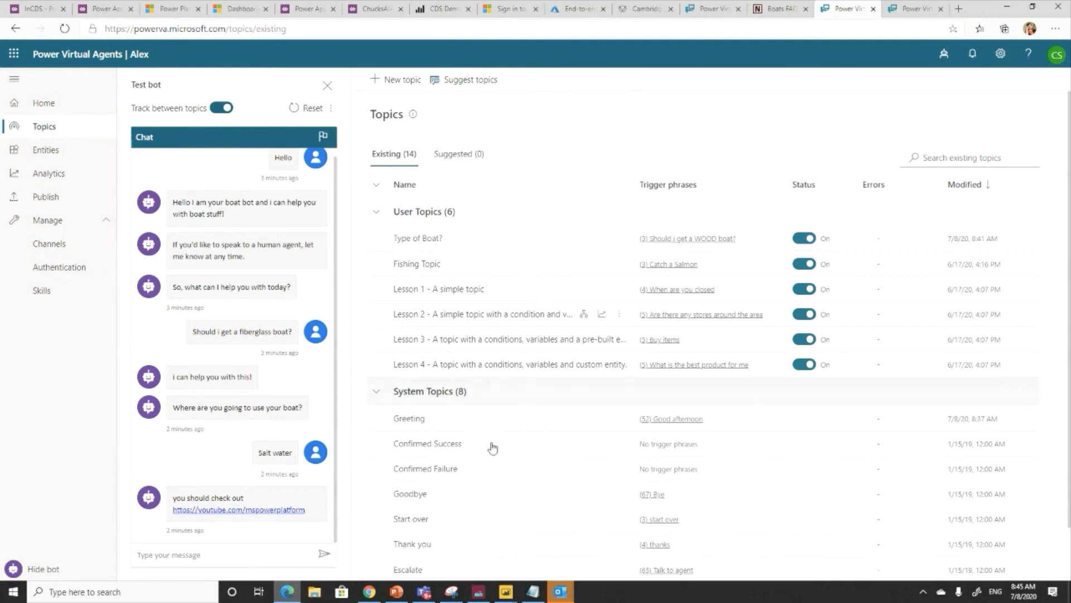
pyautogui.scroll(-1, 493, 455)
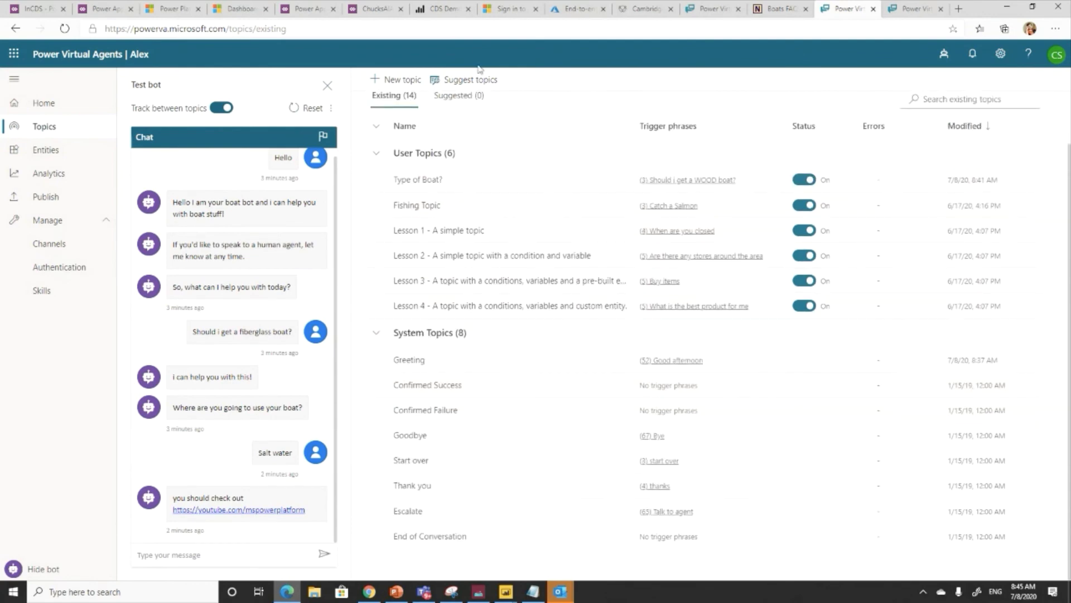
# Step: Revisit the NADAguides boats FAQ page and the bot's demo website, and return to the bot's topics list
pyautogui.click(780, 11)
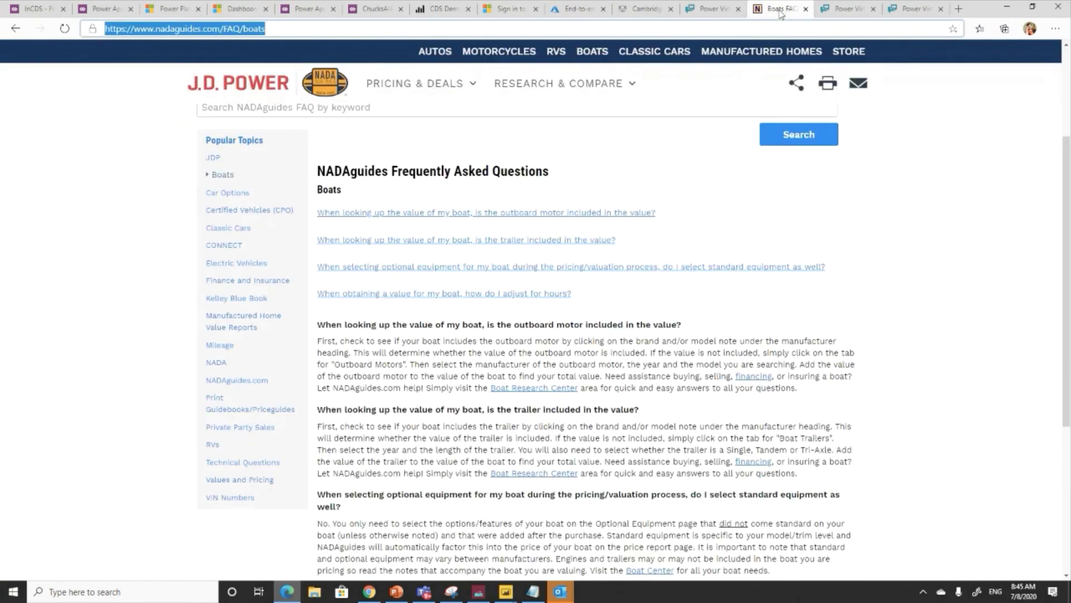
pyautogui.click(848, 9)
pyautogui.click(915, 8)
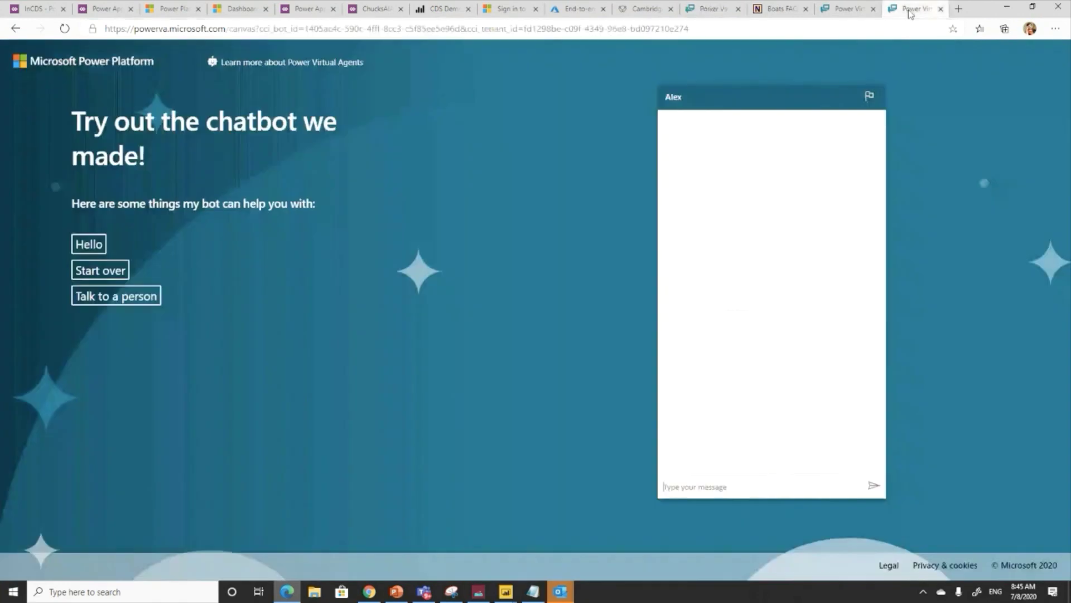
pyautogui.click(848, 10)
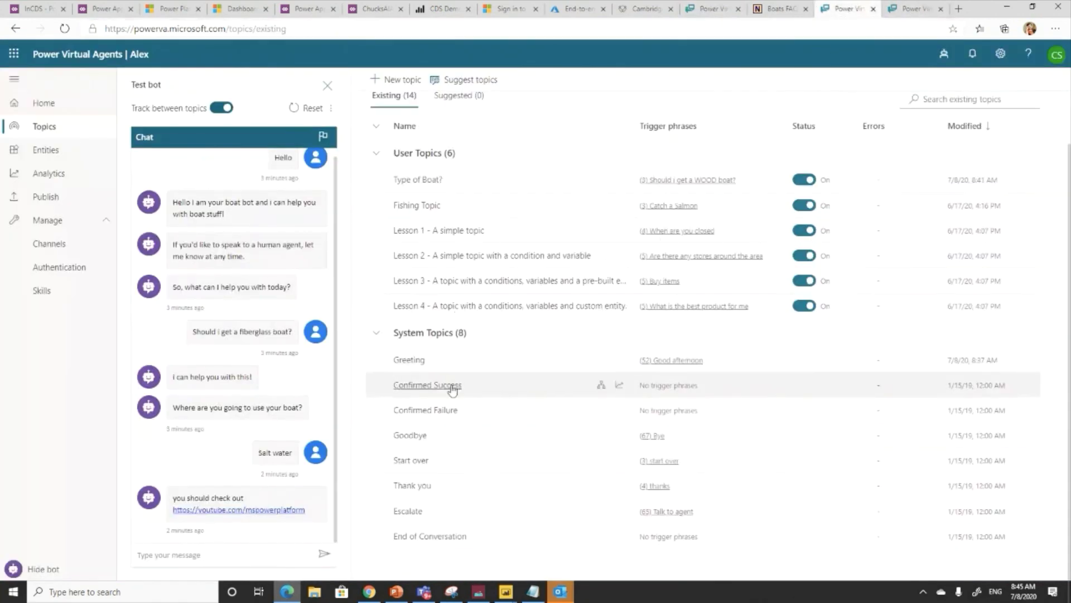